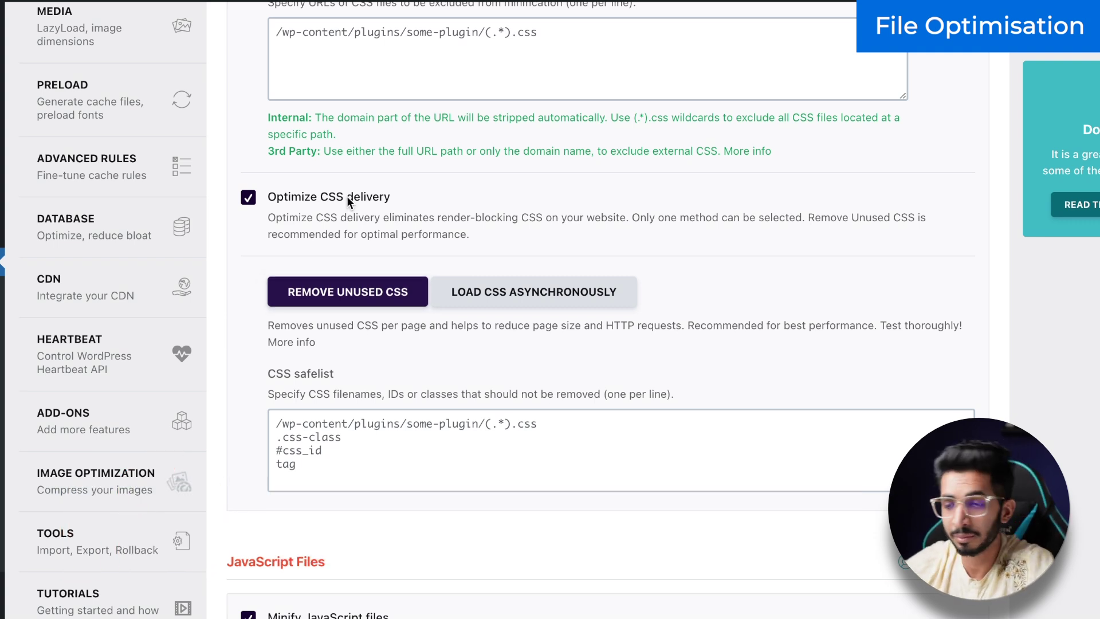
- Examine the JavaScript file settings, covering minification, combining, deferred loading, delayed execution and the one-click exclusions
scroll(347, 200, "down", 5)
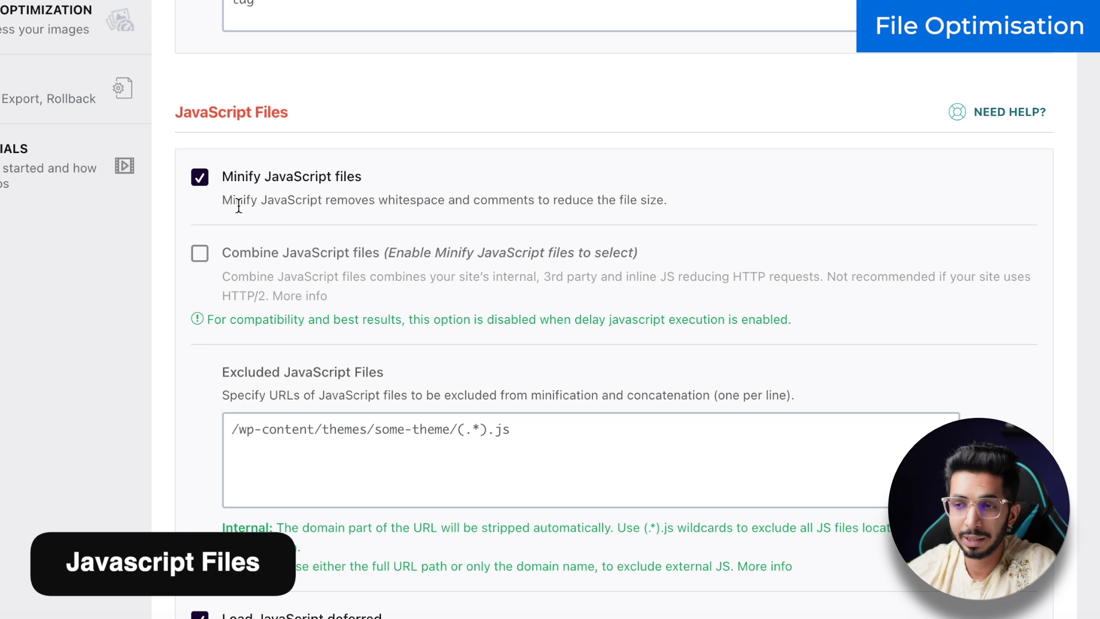
scroll(360, 213, "down", 2)
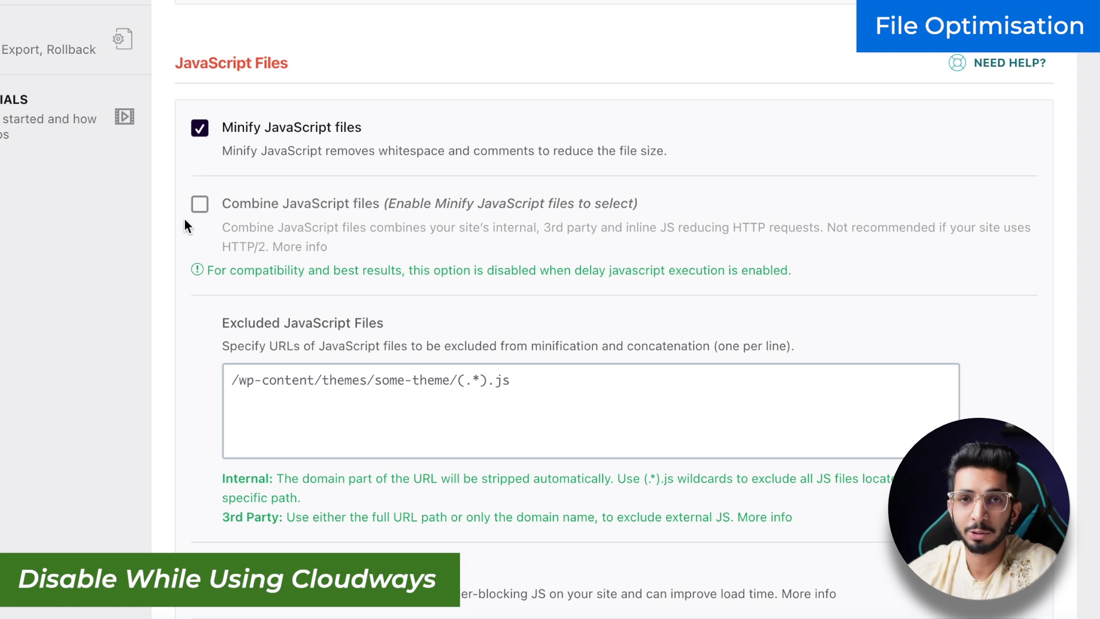
scroll(184, 219, "down", 5)
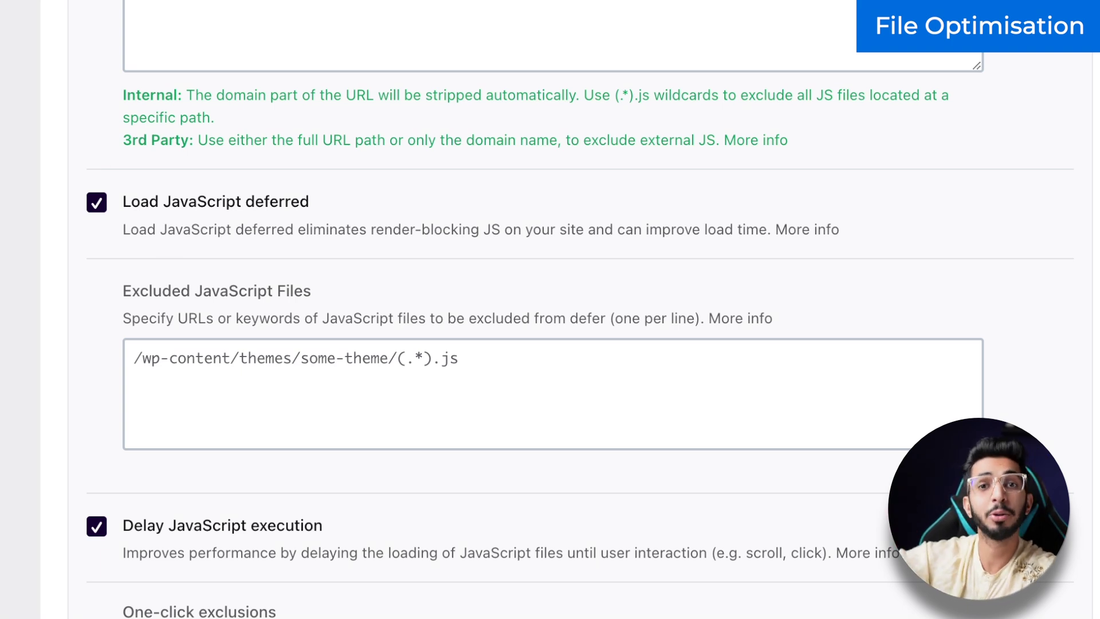
scroll(550, 321, "down", 1)
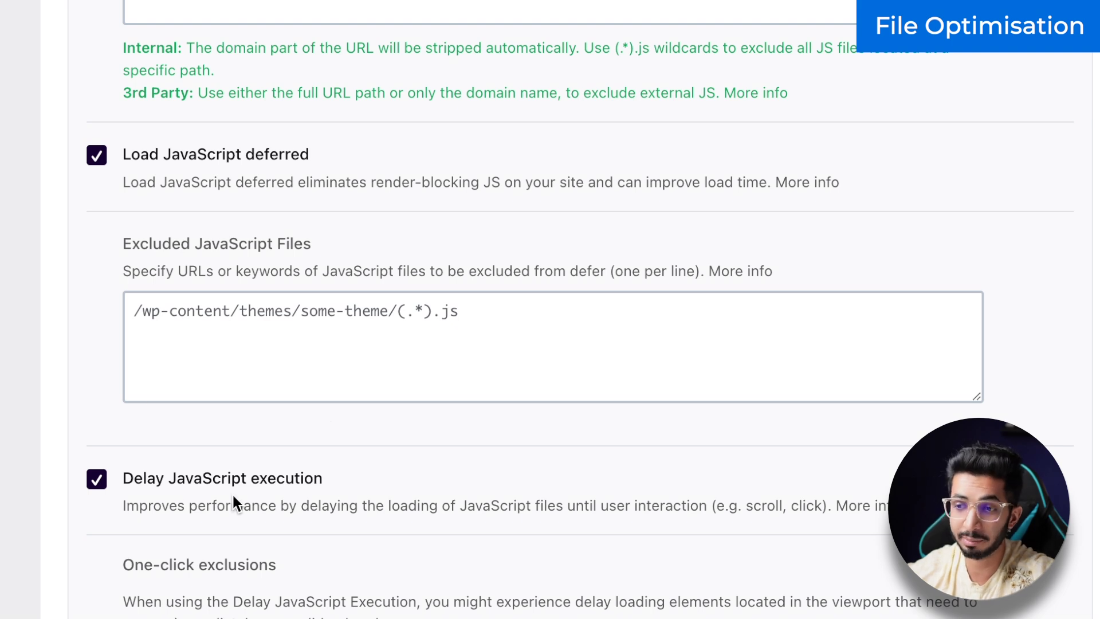
scroll(197, 502, "down", 2)
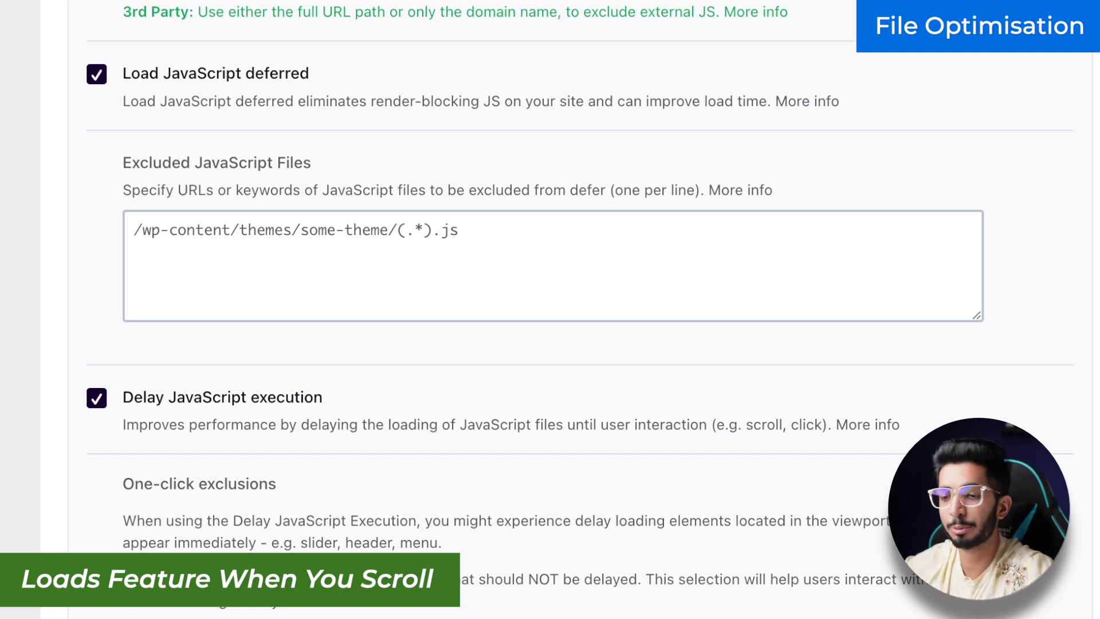
scroll(550, 309, "down", 1)
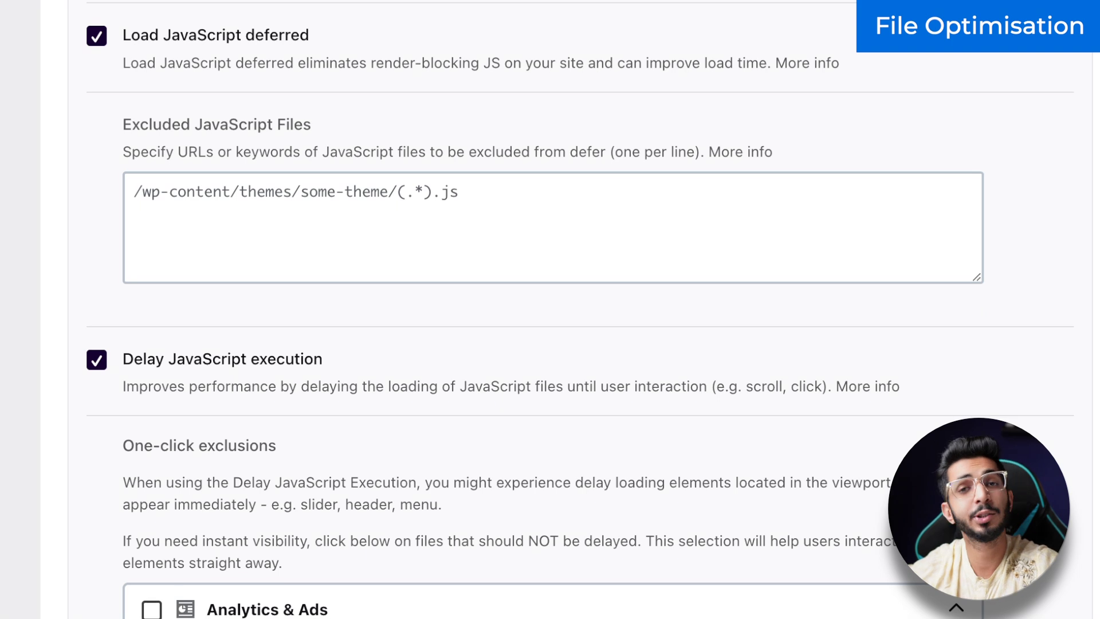
scroll(550, 310, "down", 5)
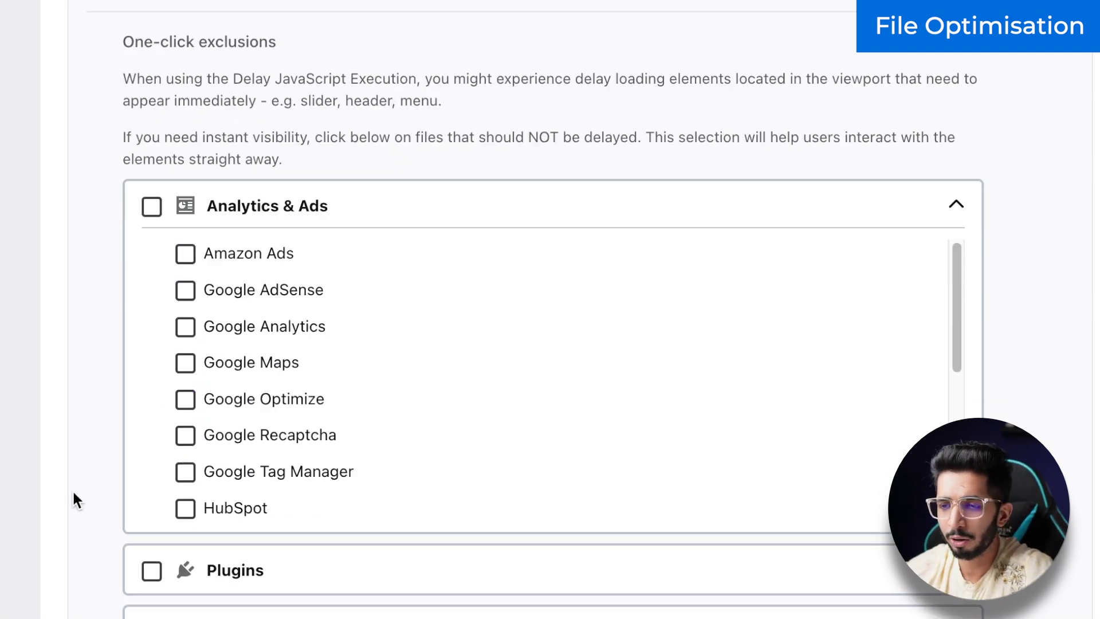
scroll(396, 235, "down", 5)
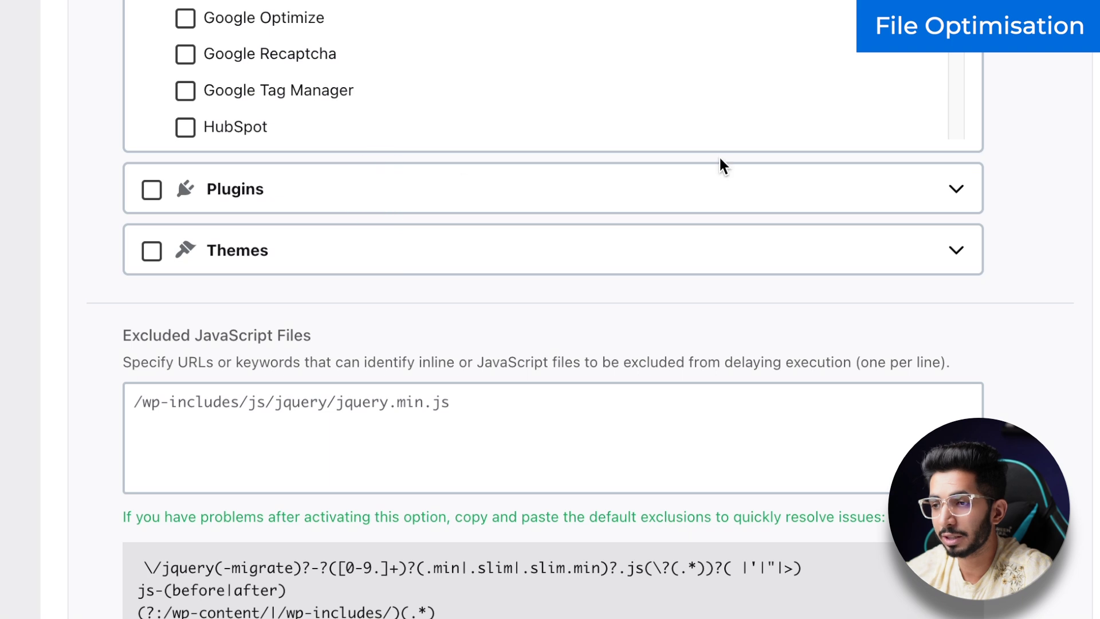
- Expand the Plugins and Themes one-click exclusions and review them together with the Delay JavaScript execution option
left_click(956, 188)
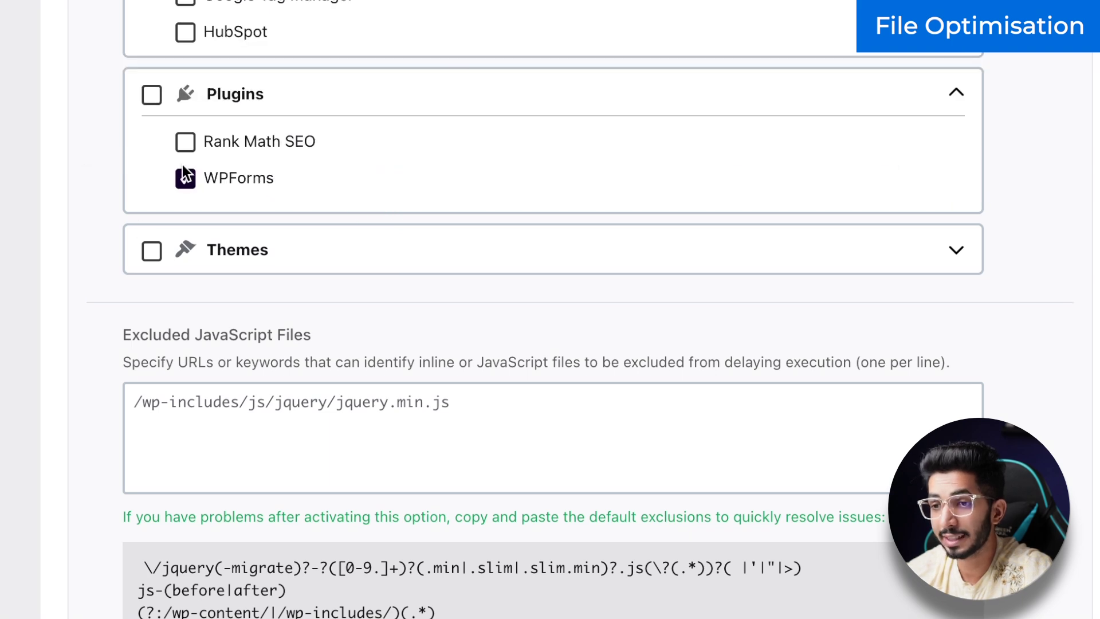
left_click(257, 229)
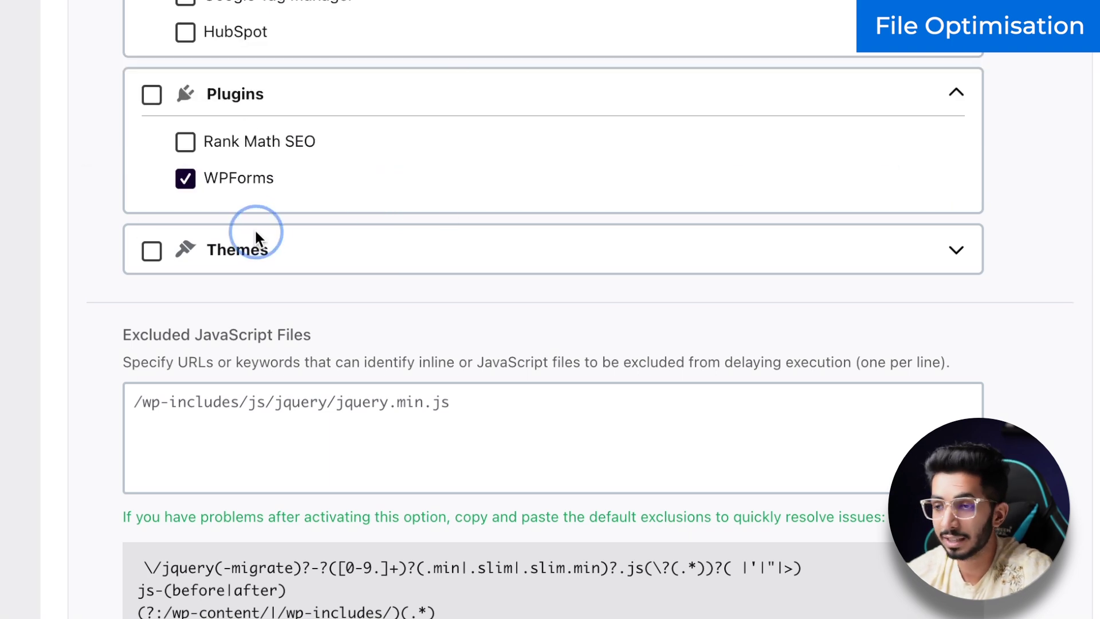
left_click(957, 252)
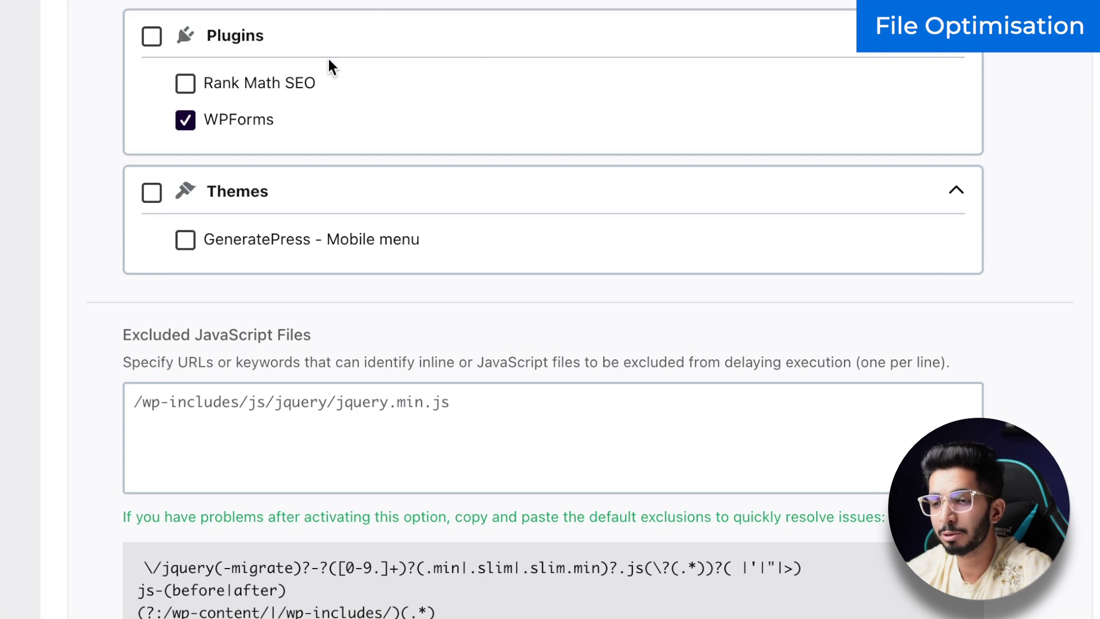
scroll(7, 277, "down", 1)
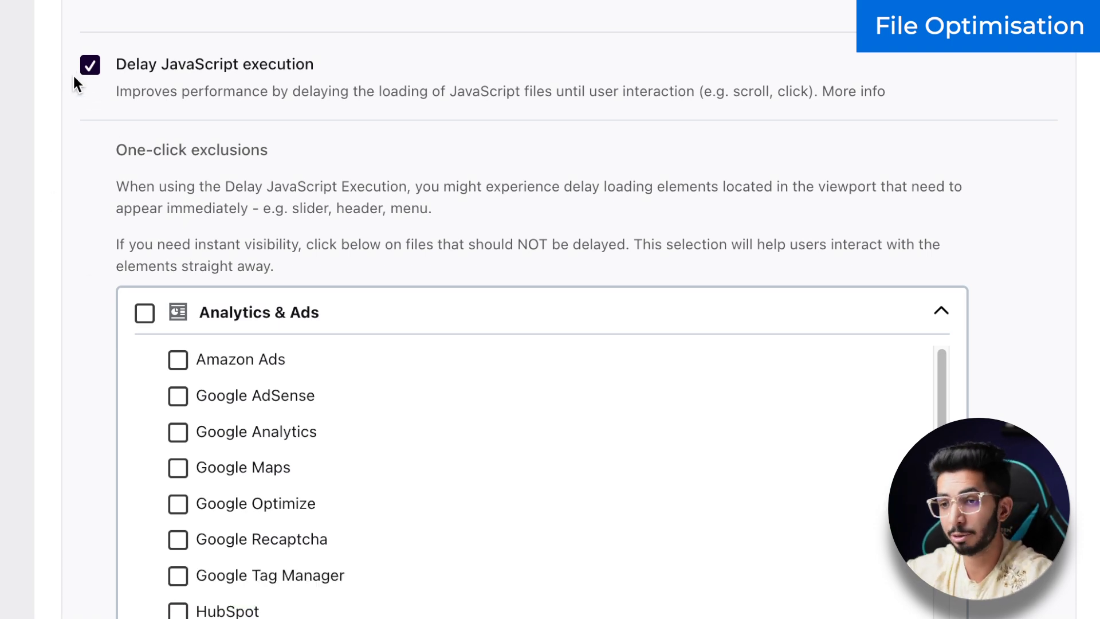
scroll(74, 77, "down", 8)
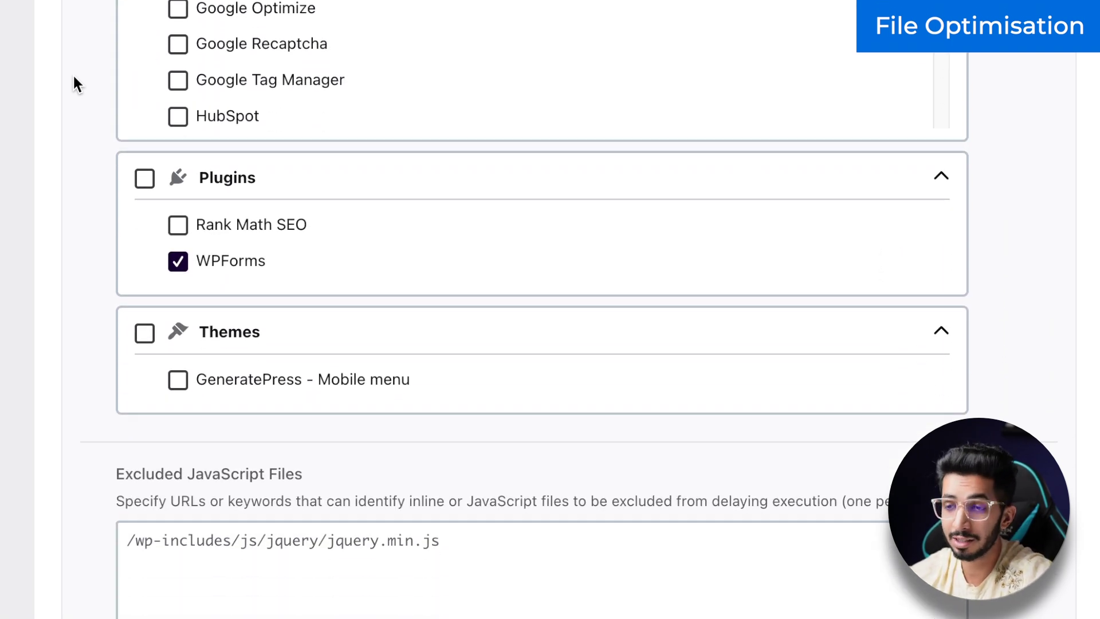
scroll(74, 76, "up", 8)
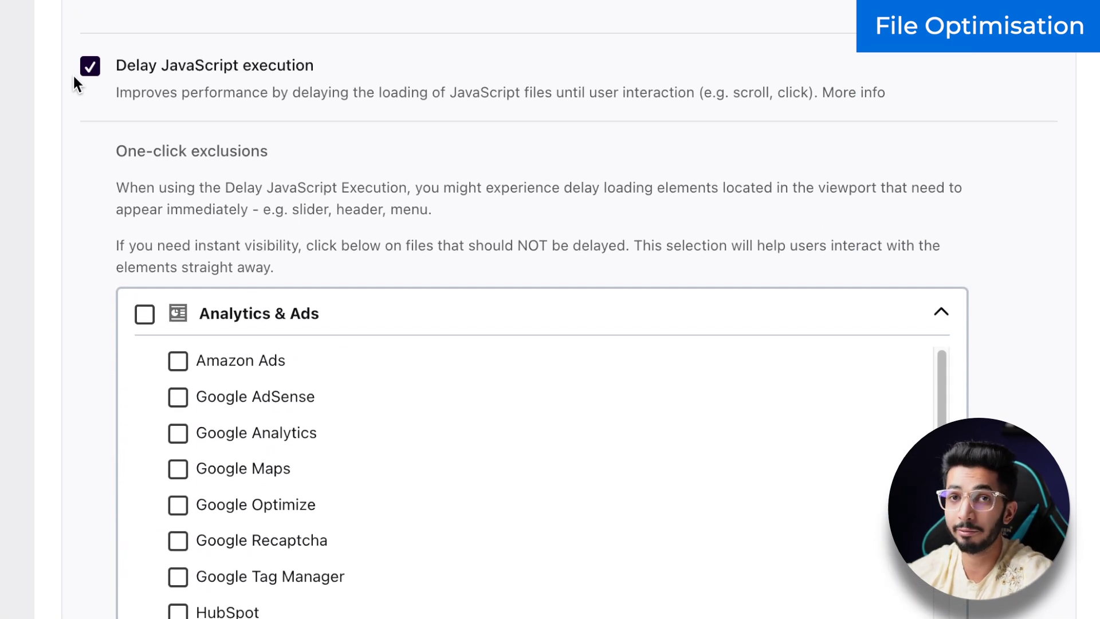
scroll(180, 109, "down", 8)
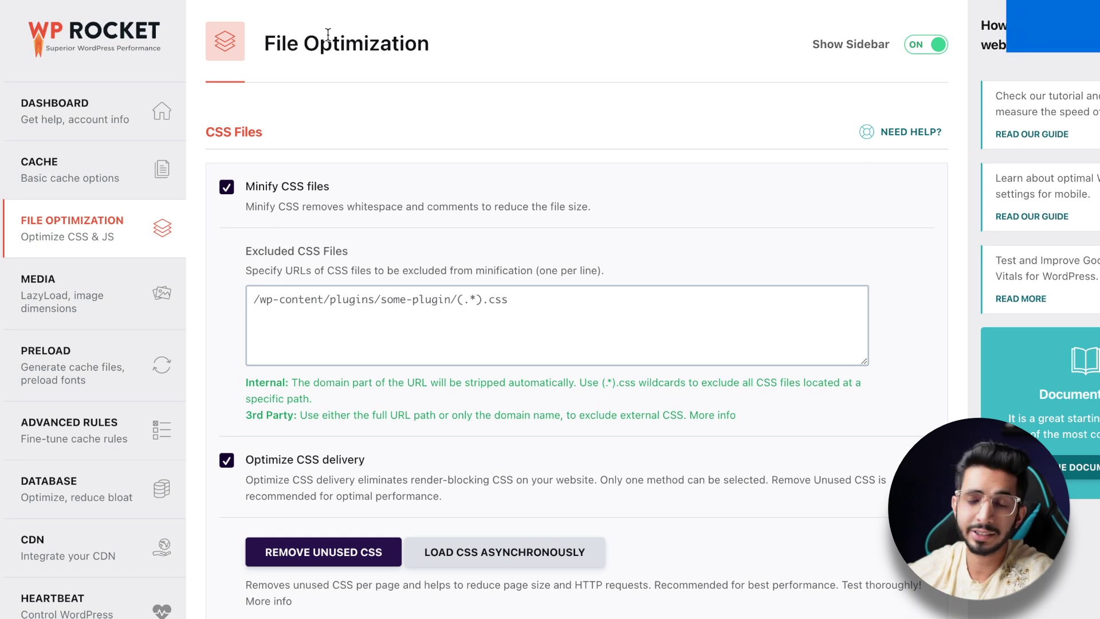
- Open the Media settings and examine the LazyLoad options and excluded images list, checking the logo on the site's homepage
left_click(74, 302)
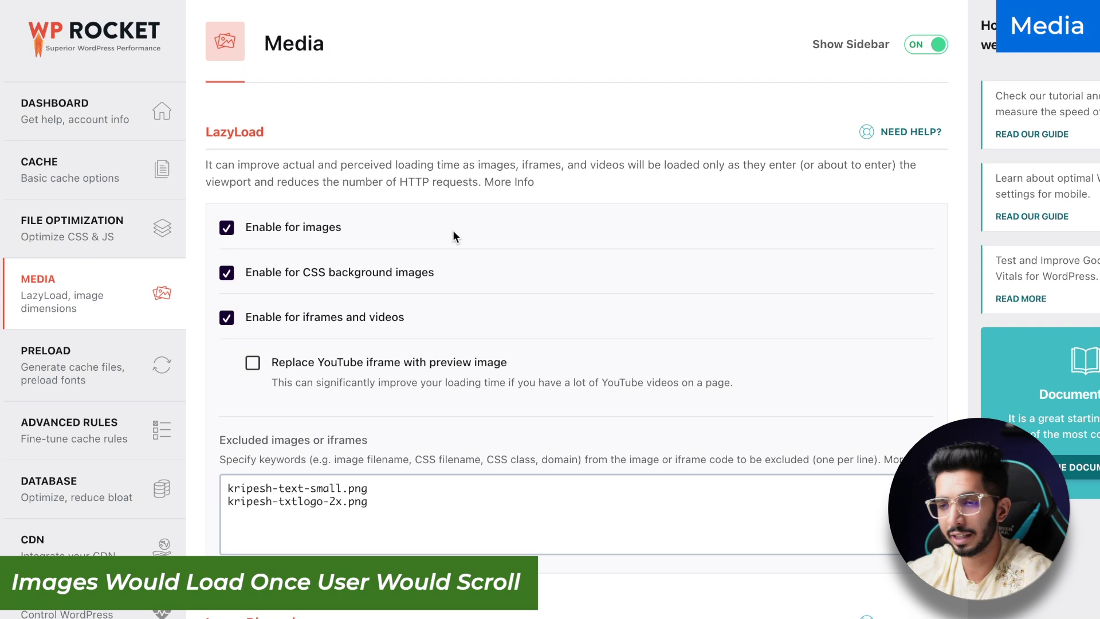
scroll(378, 401, "down", 3)
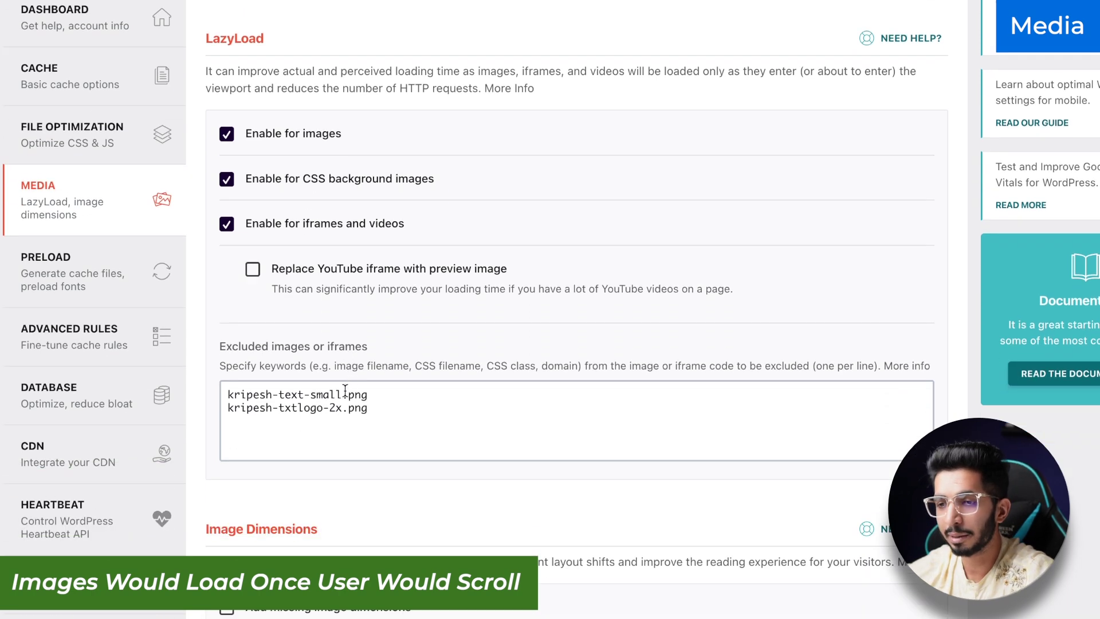
left_click_drag(391, 412, 161, 401)
left_click(392, 405)
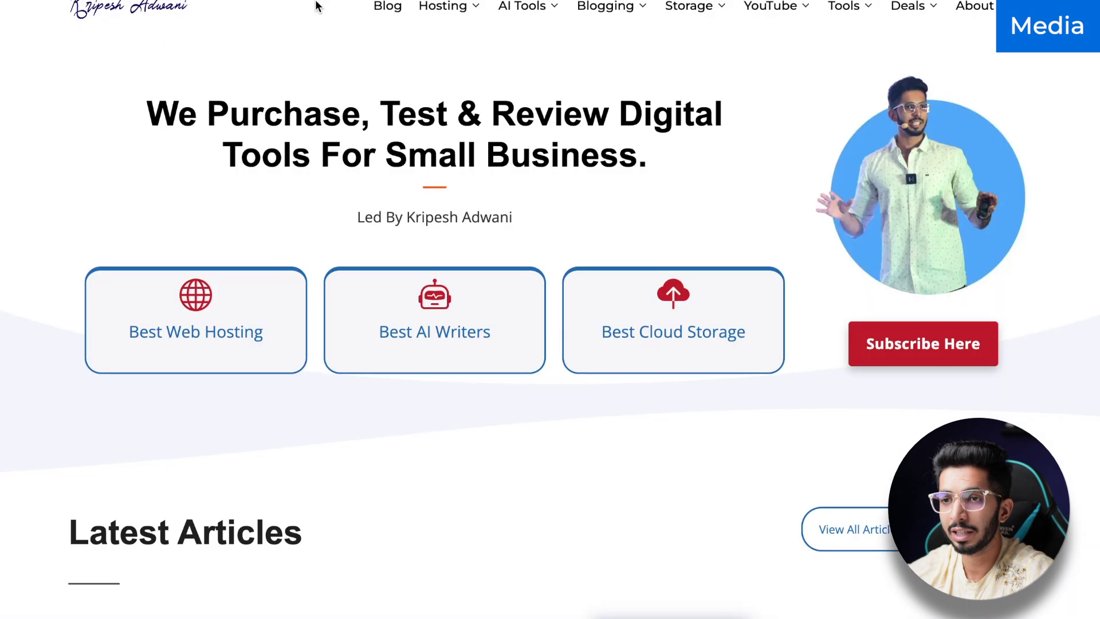
scroll(206, 37, "up", 1)
scroll(172, 23, "down", 1)
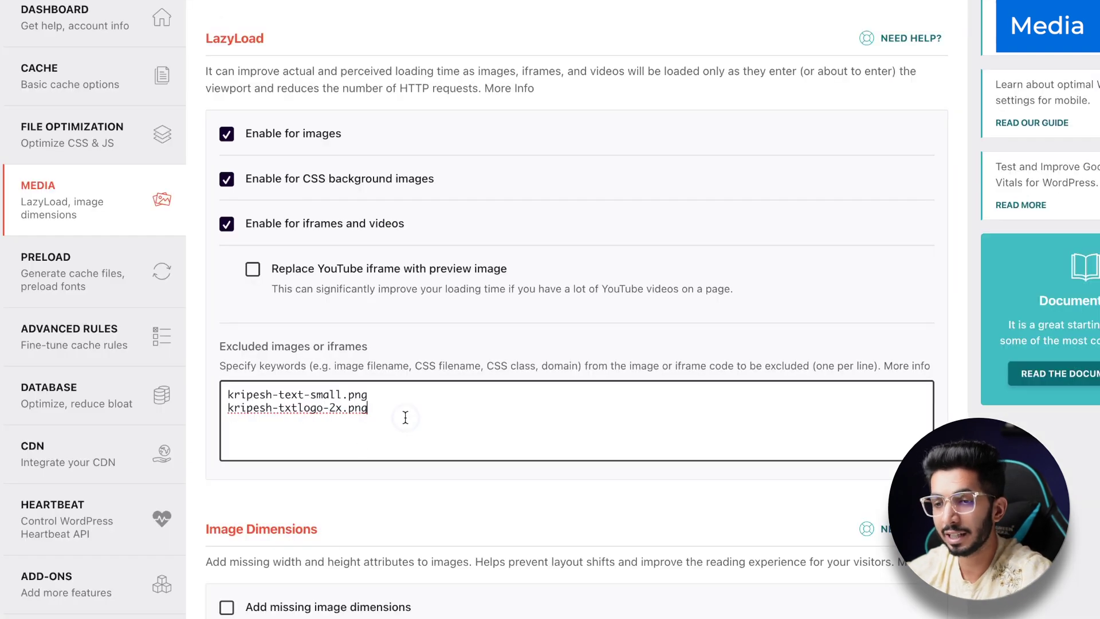
key("ctrl+a")
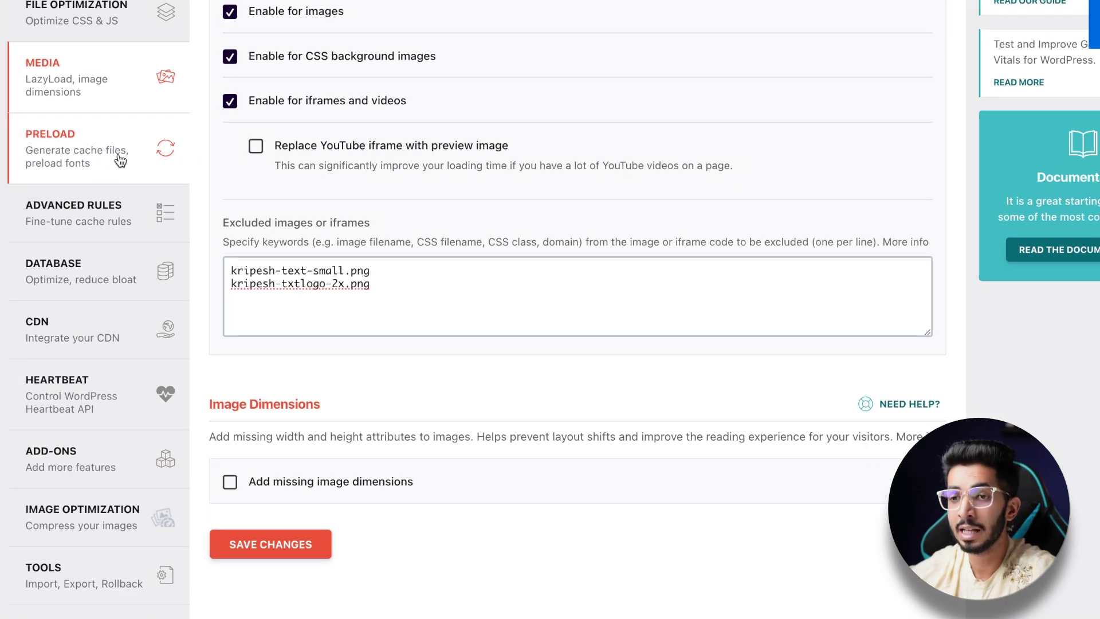
- Open the Preload settings and look through the available preloading sections
left_click(120, 160)
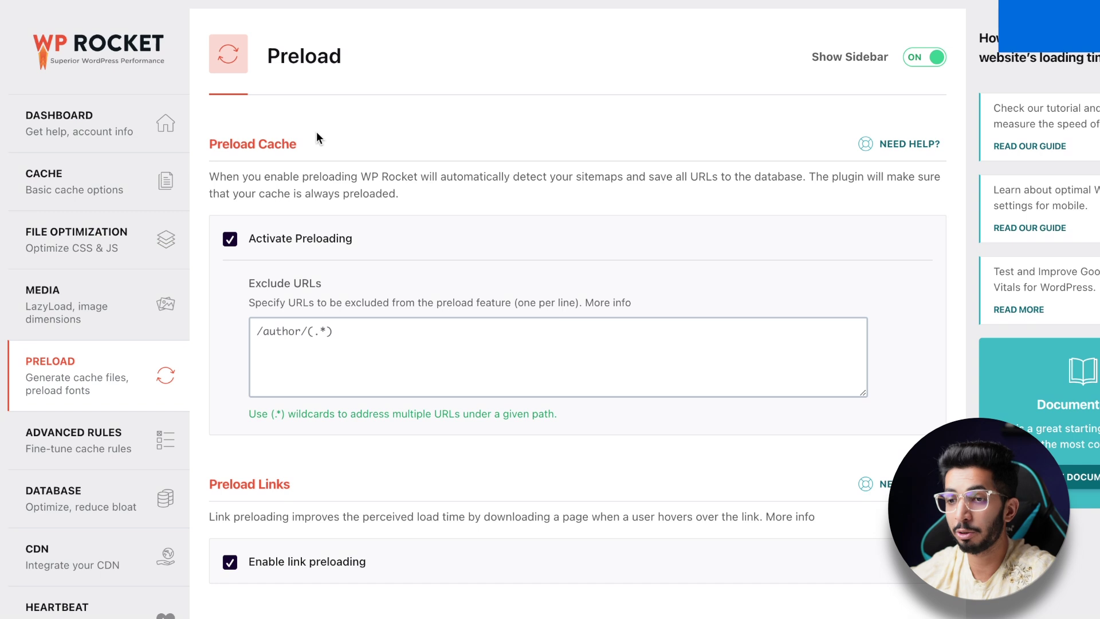
scroll(248, 235, "down", 1)
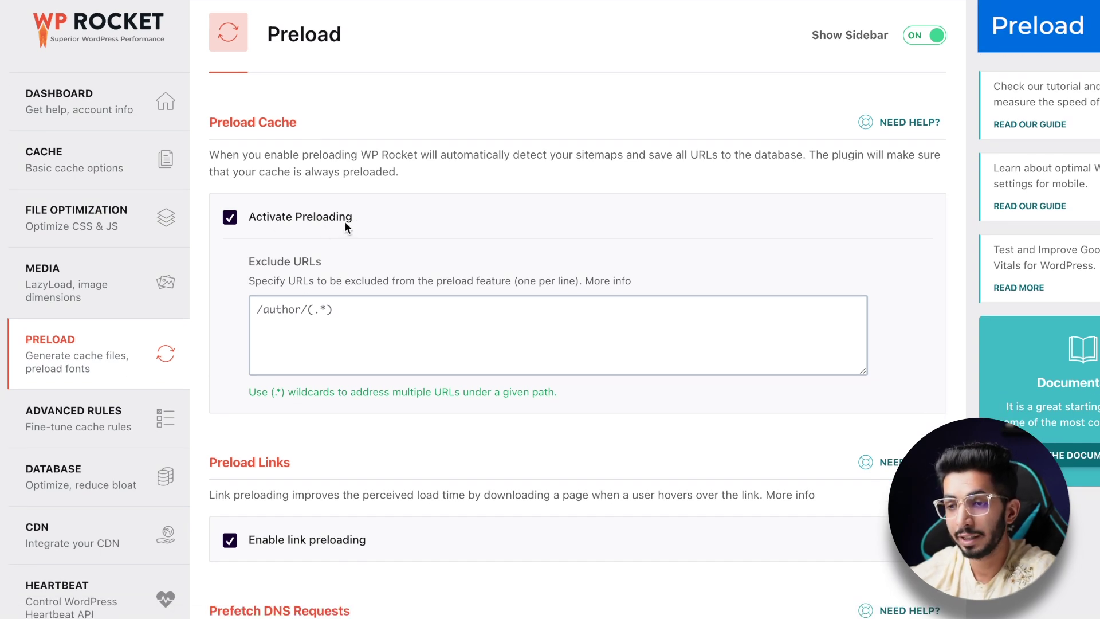
scroll(345, 221, "down", 5)
scroll(358, 293, "up", 5)
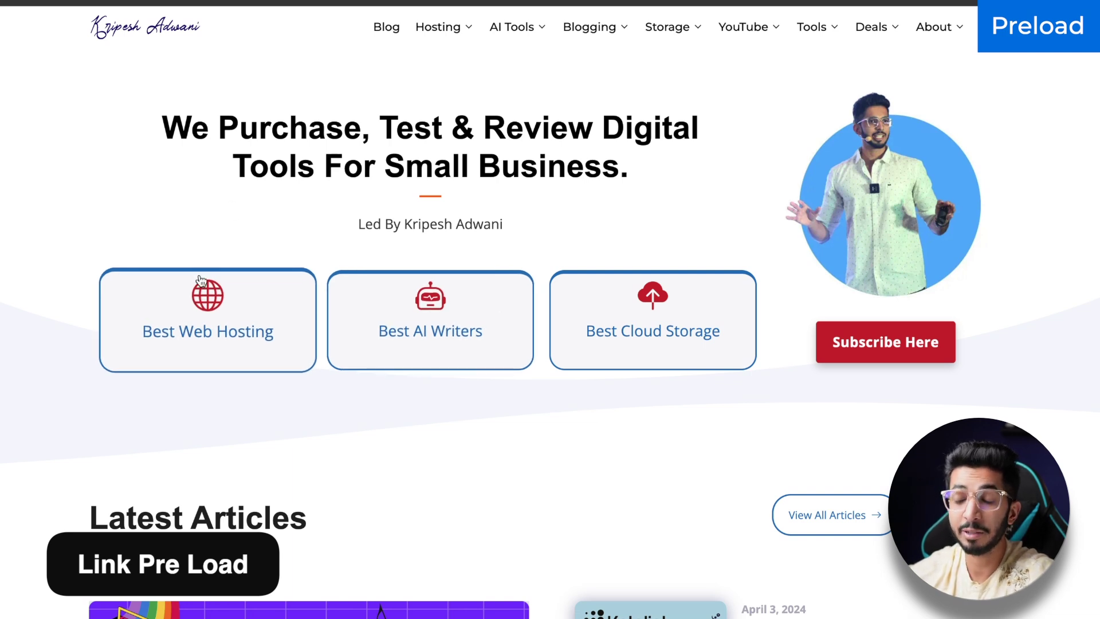
- Open the Best Web Hosting article from the site's homepage to try link preloading, and skim down to its hosting comparison table
left_click(240, 318)
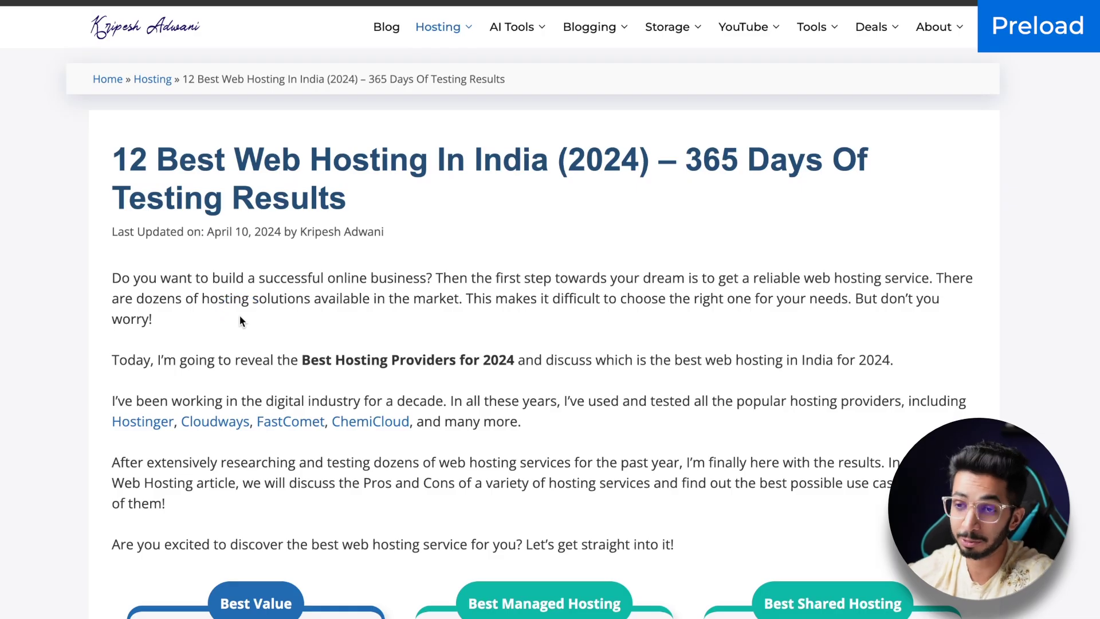
scroll(338, 172, "down", 10)
scroll(338, 171, "down", 15)
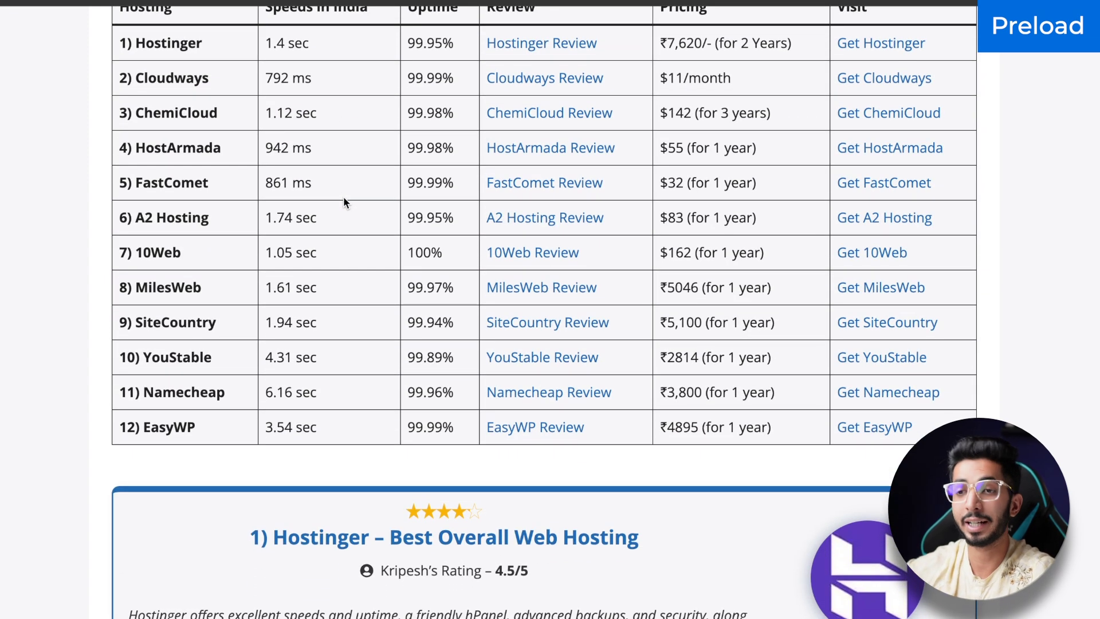
key("alt+Left")
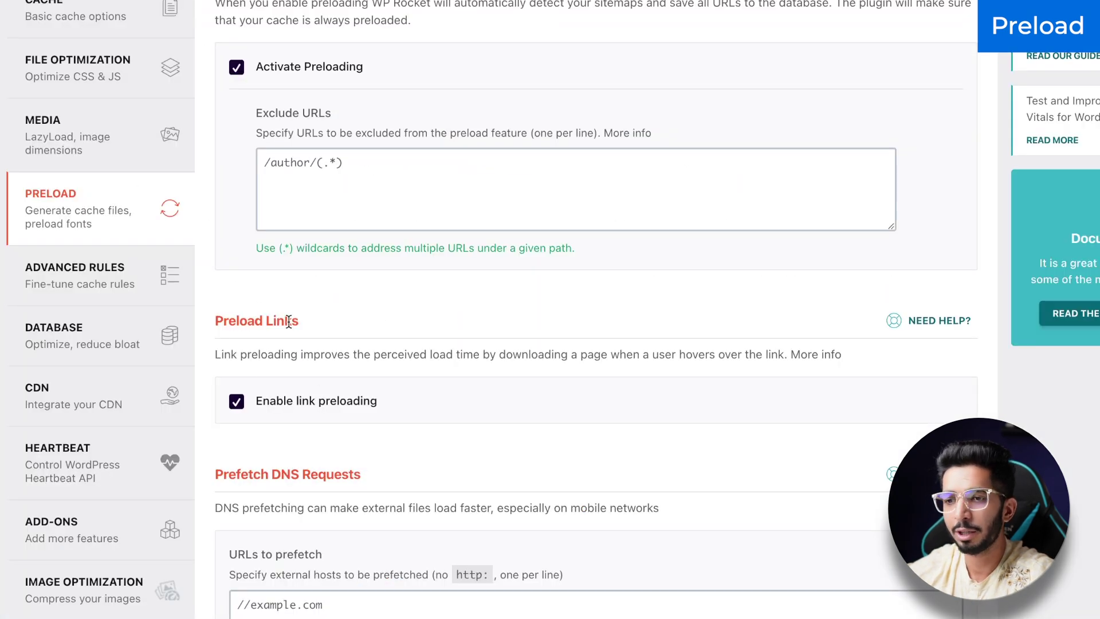
- Review the Activate Preloading and Enable link preloading options in the Preload settings
scroll(288, 189, "up", 4)
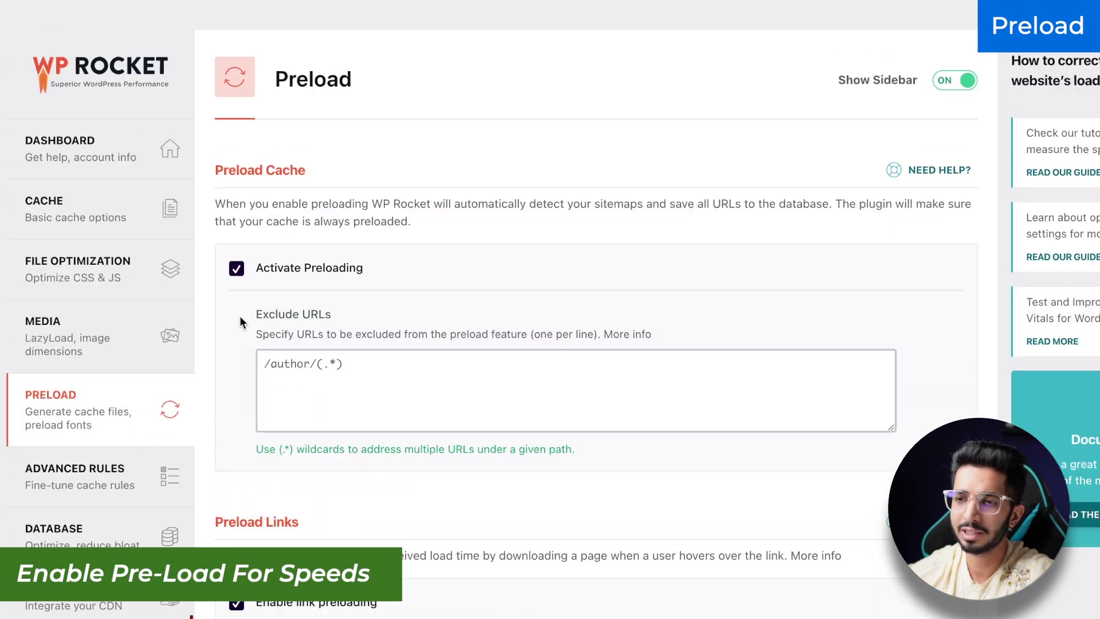
scroll(240, 315, "down", 5)
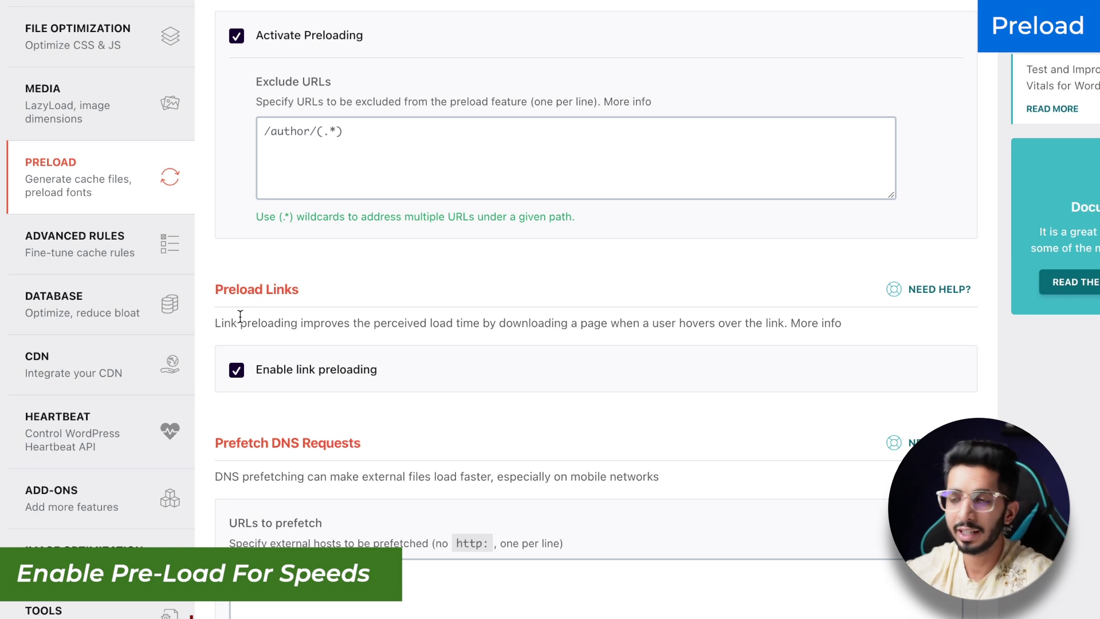
scroll(240, 317, "up", 4)
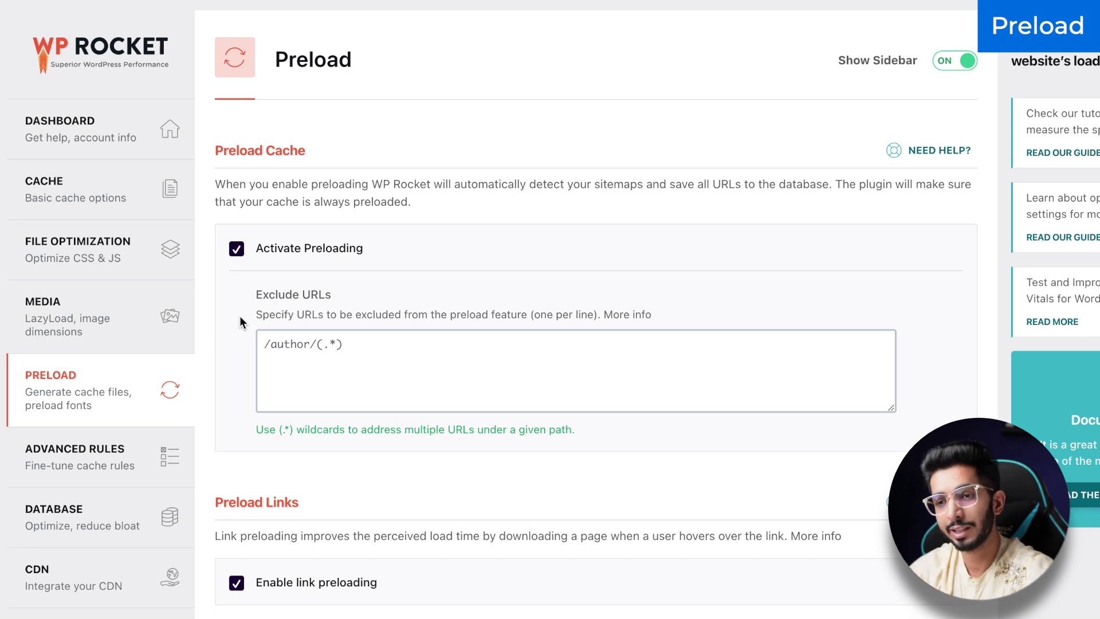
scroll(239, 329, "down", 2)
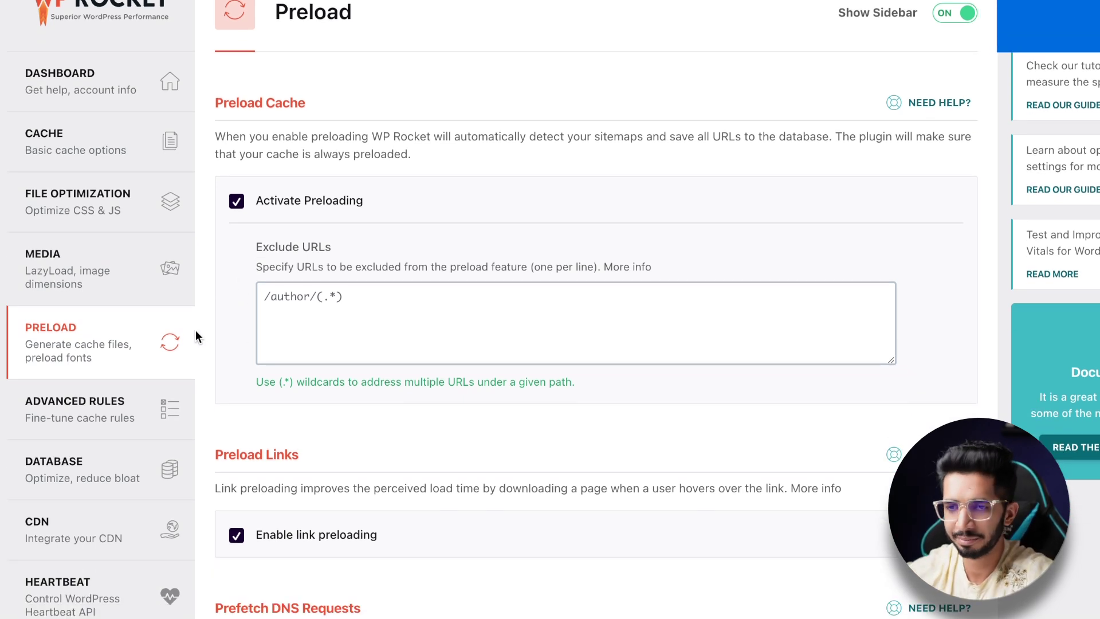
- Open the Advanced Rules settings and look through the never-cache, always-purge and query string sections
left_click(77, 400)
scroll(307, 331, "down", 10)
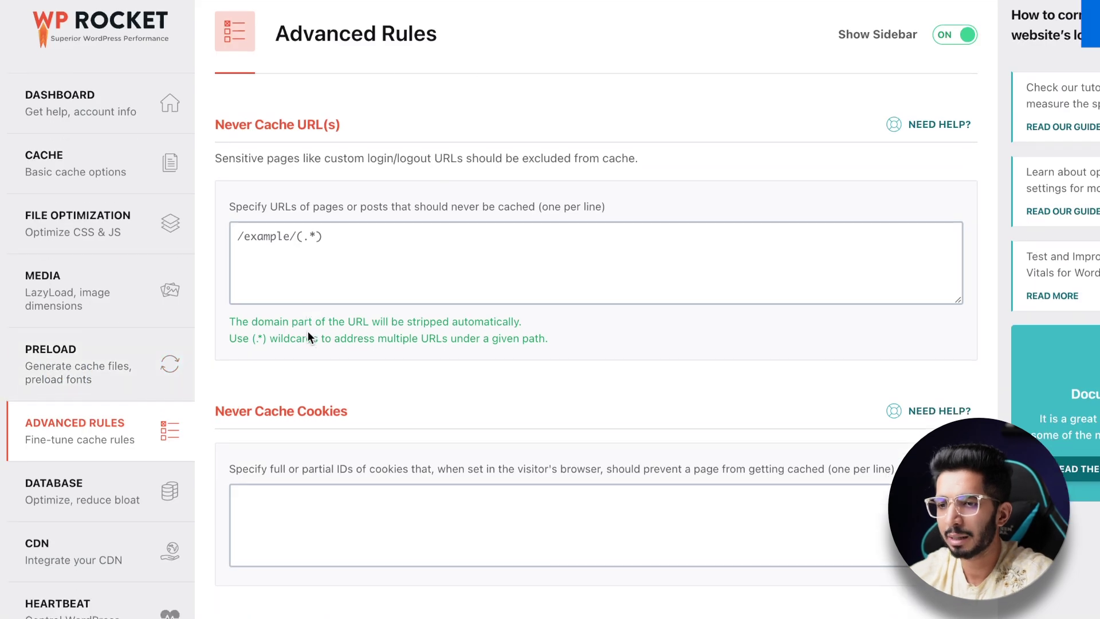
scroll(308, 331, "down", 2)
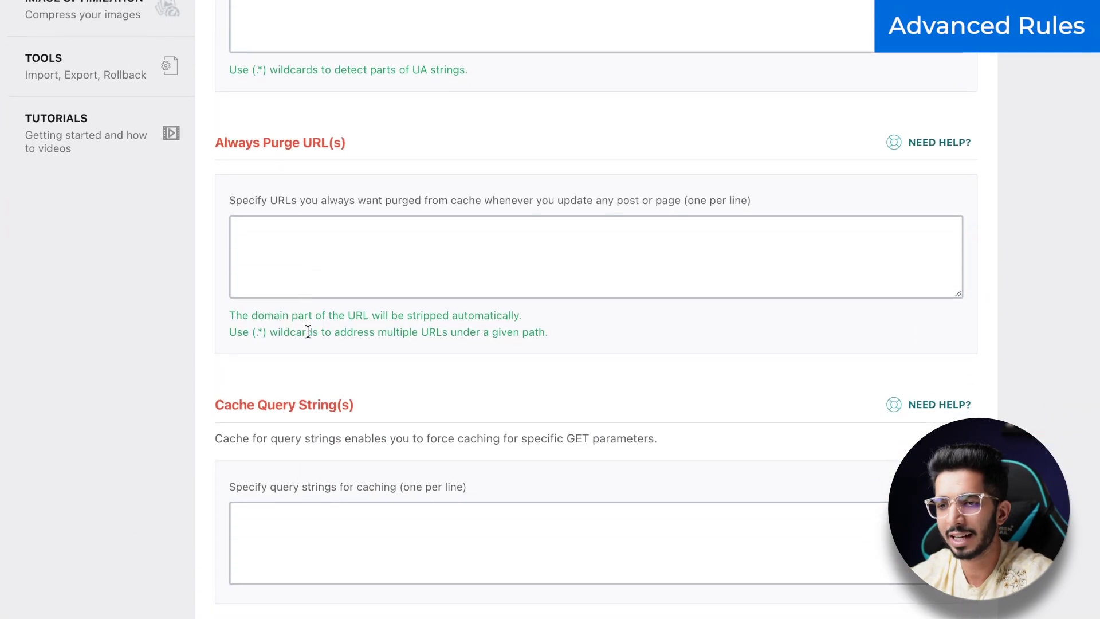
scroll(307, 331, "up", 12)
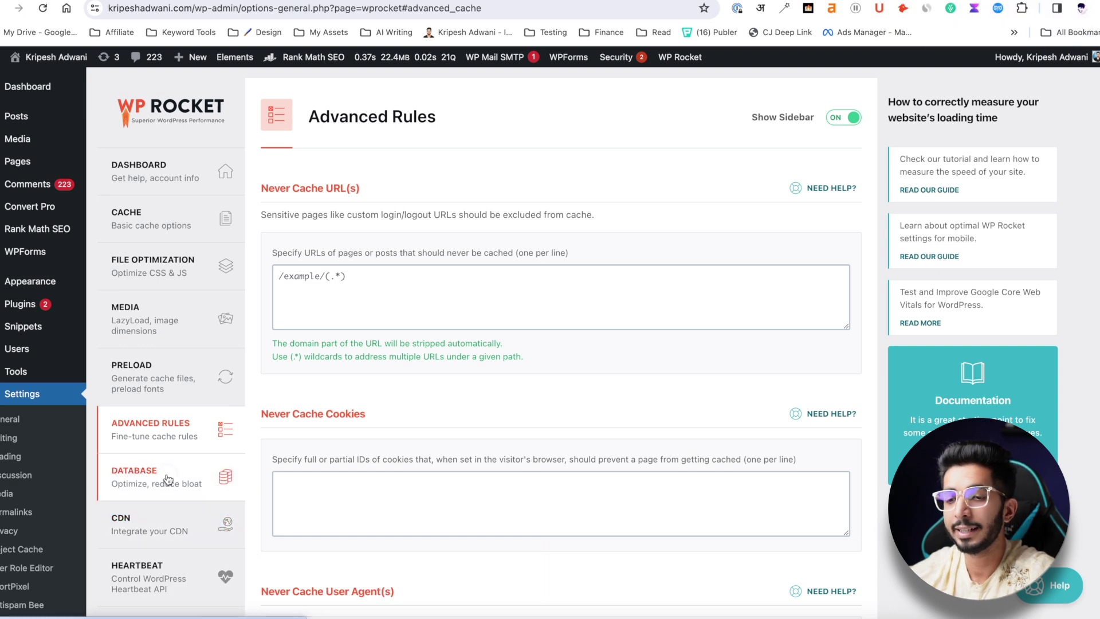
- Open the Database settings and review the post, comment and transient cleanup options
left_click(168, 479)
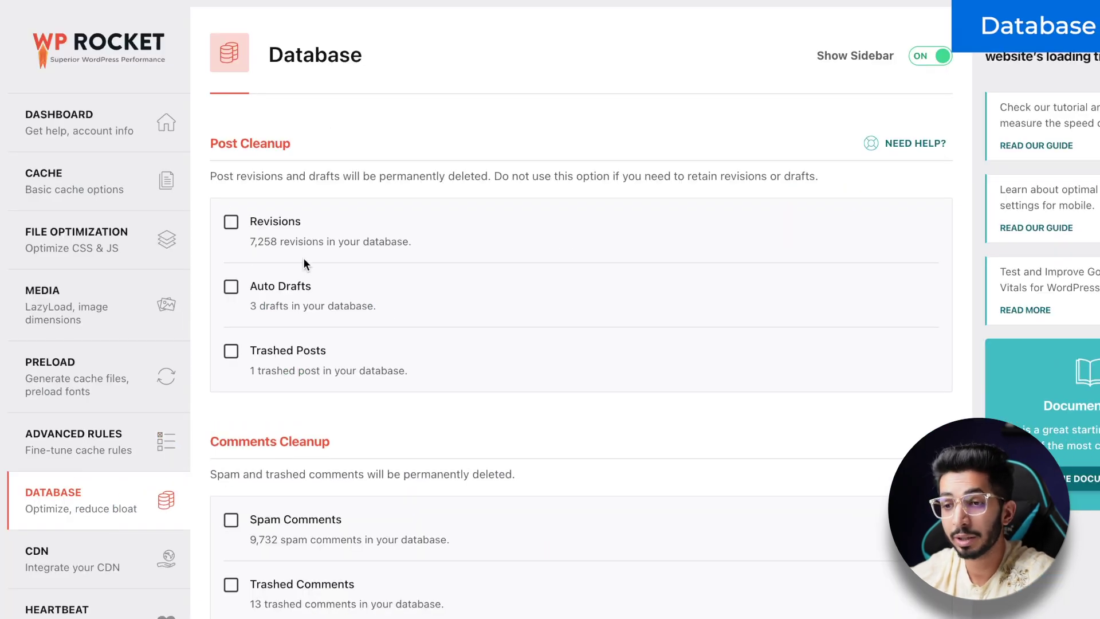
scroll(197, 431, "down", 3)
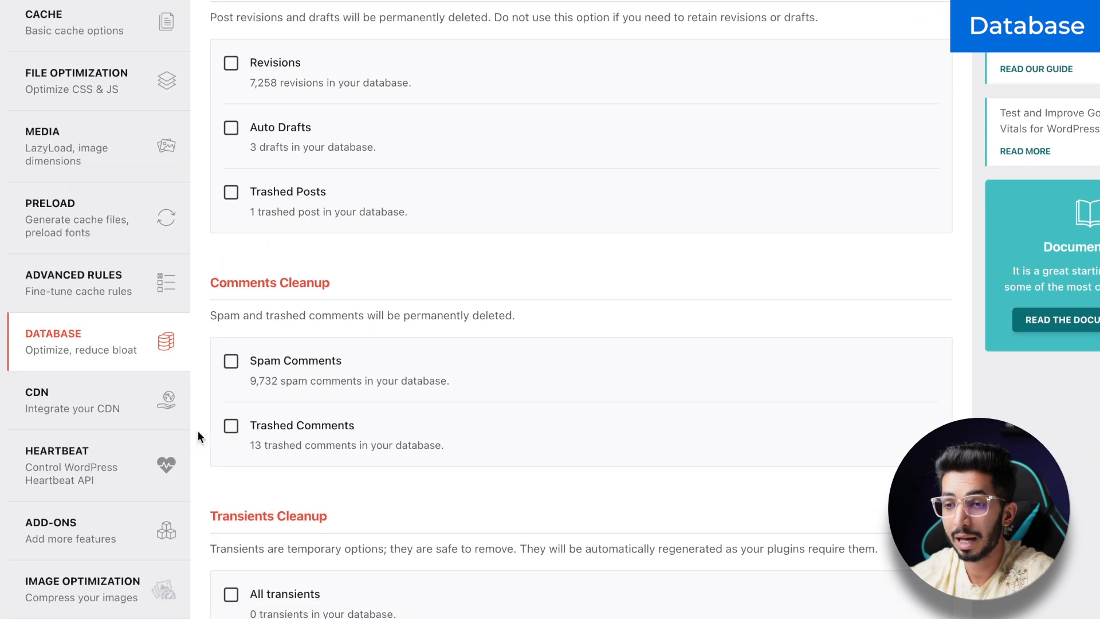
- Try the Schedule Automatic Cleanup option in the Database settings to see its frequency choice, and turn it off again
scroll(233, 388, "down", 9)
scroll(232, 389, "up", 13)
scroll(233, 390, "down", 12)
scroll(241, 458, "up", 1)
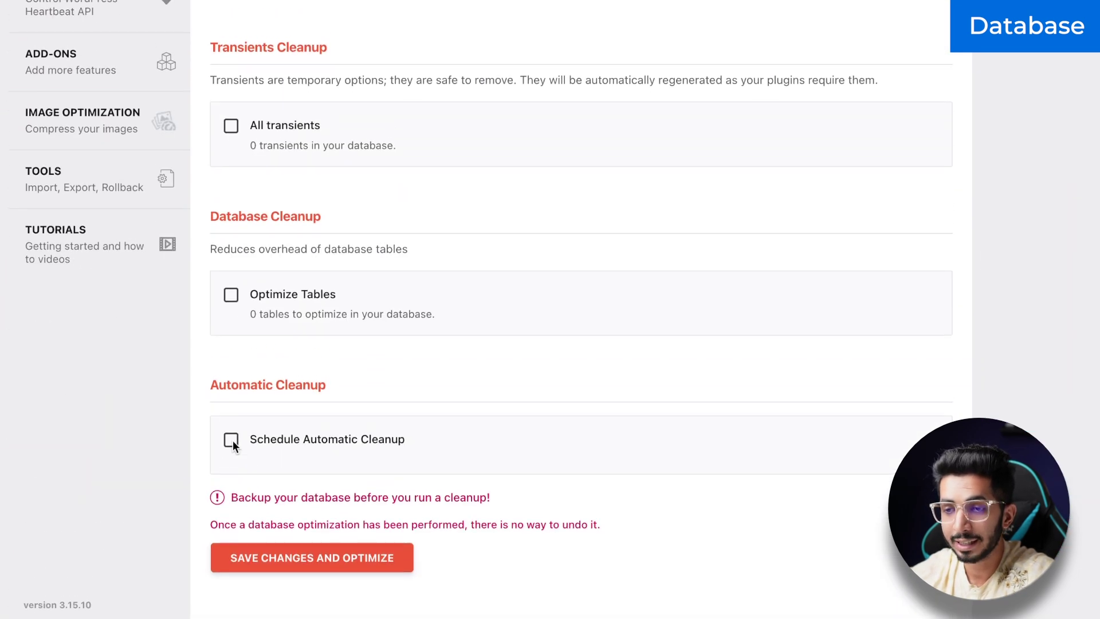
left_click(232, 440)
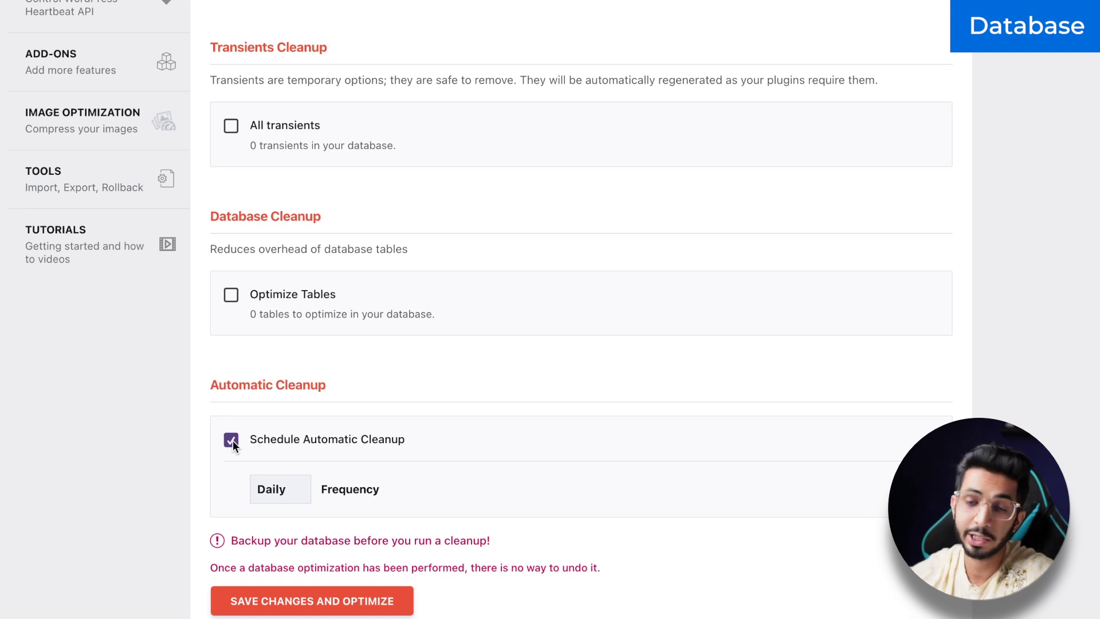
left_click(232, 439)
scroll(314, 441, "up", 12)
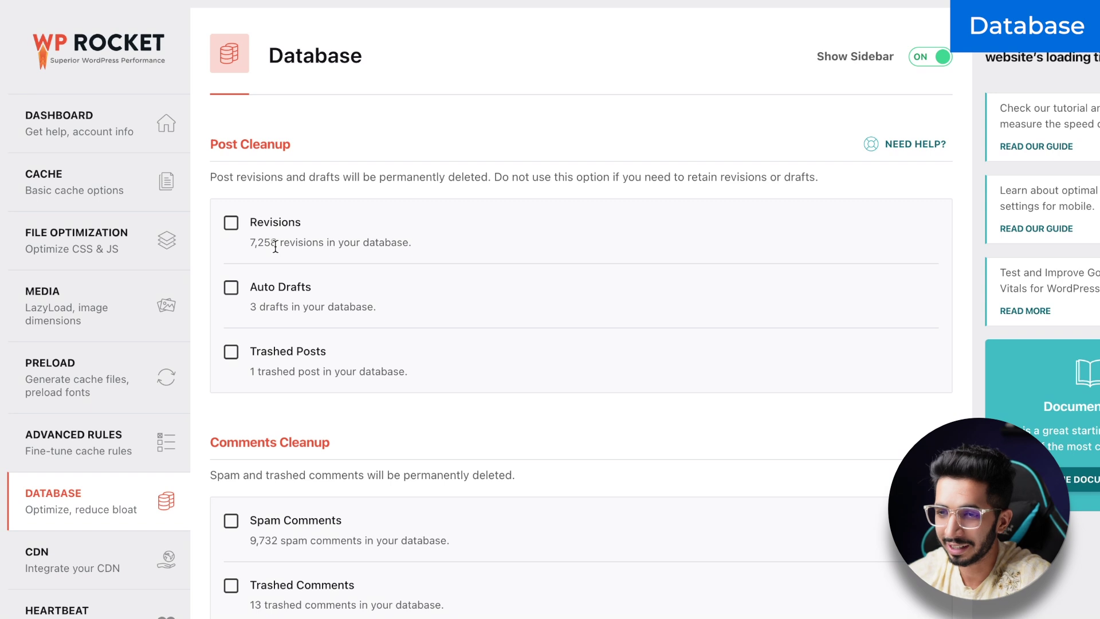
- Select Spam Comments for removal in the Comments Cleanup section
scroll(275, 246, "down", 4)
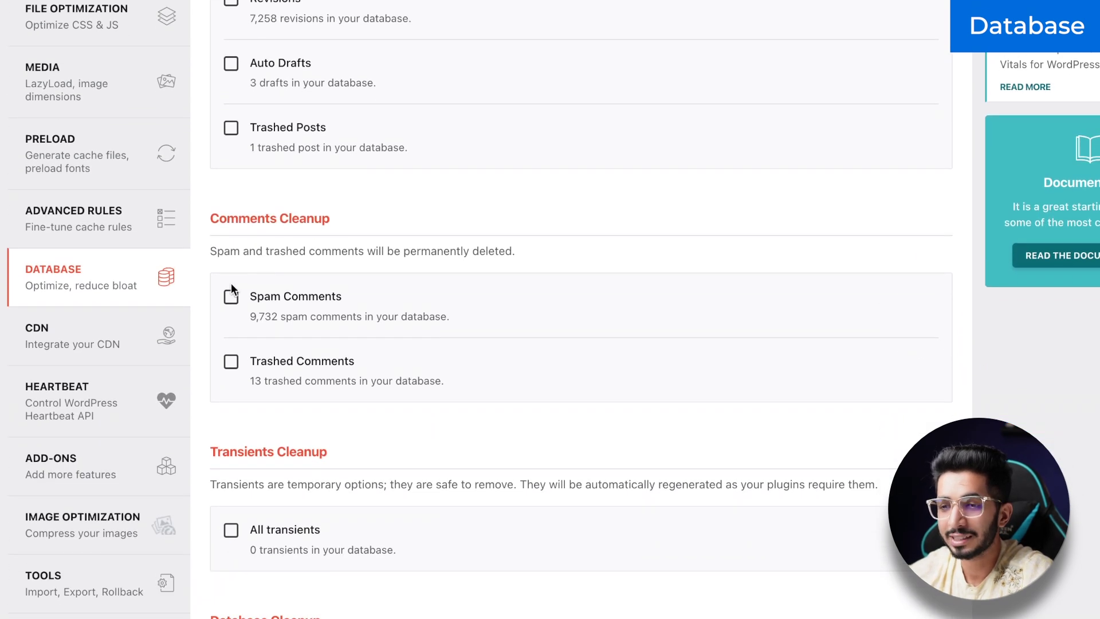
left_click(230, 297)
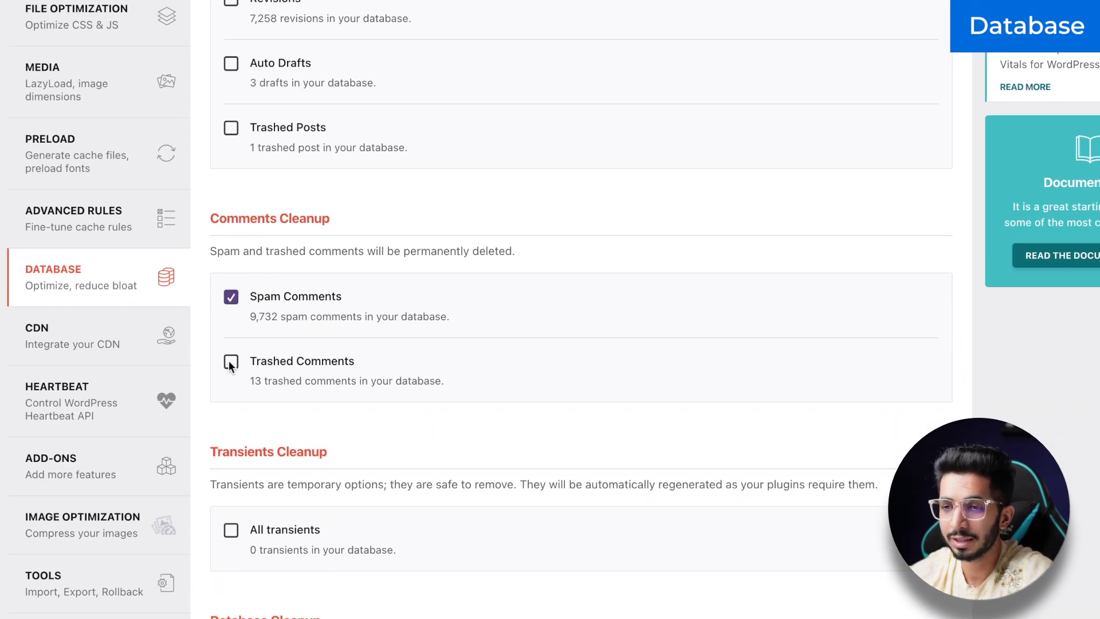
scroll(251, 355, "down", 7)
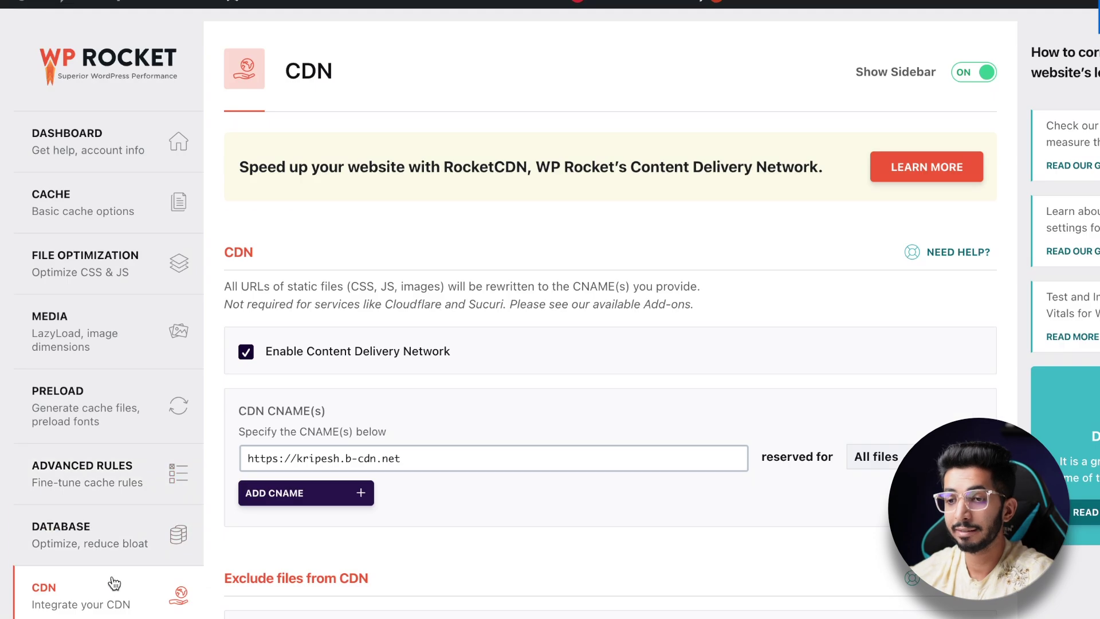
- Review the CDN settings for the CNAME and excluded files, and save the settings
scroll(395, 448, "down", 2)
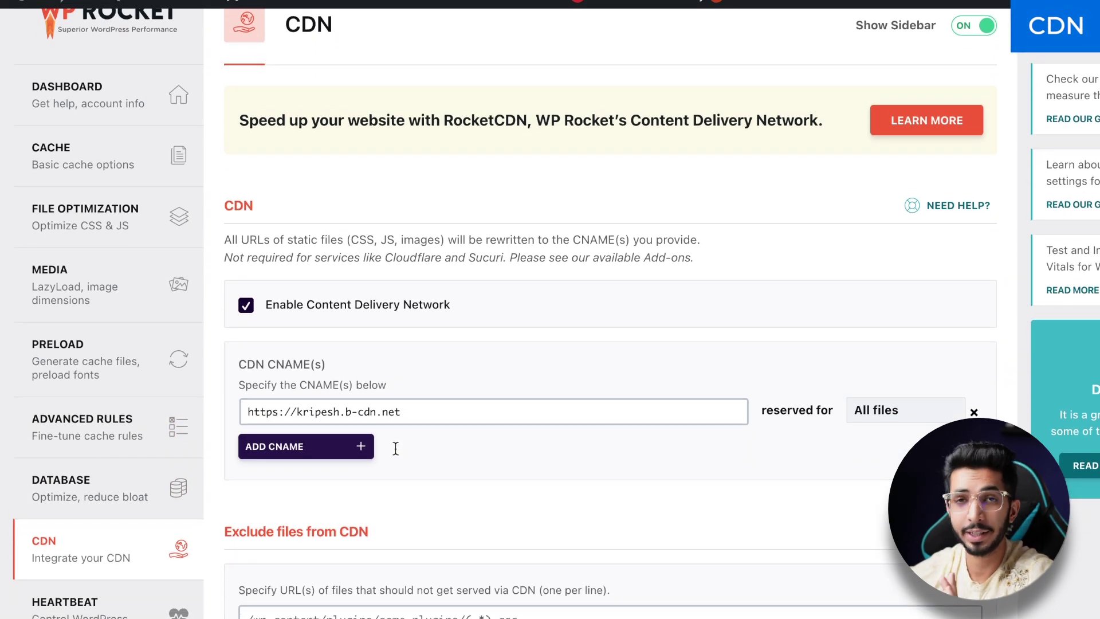
scroll(395, 448, "down", 1)
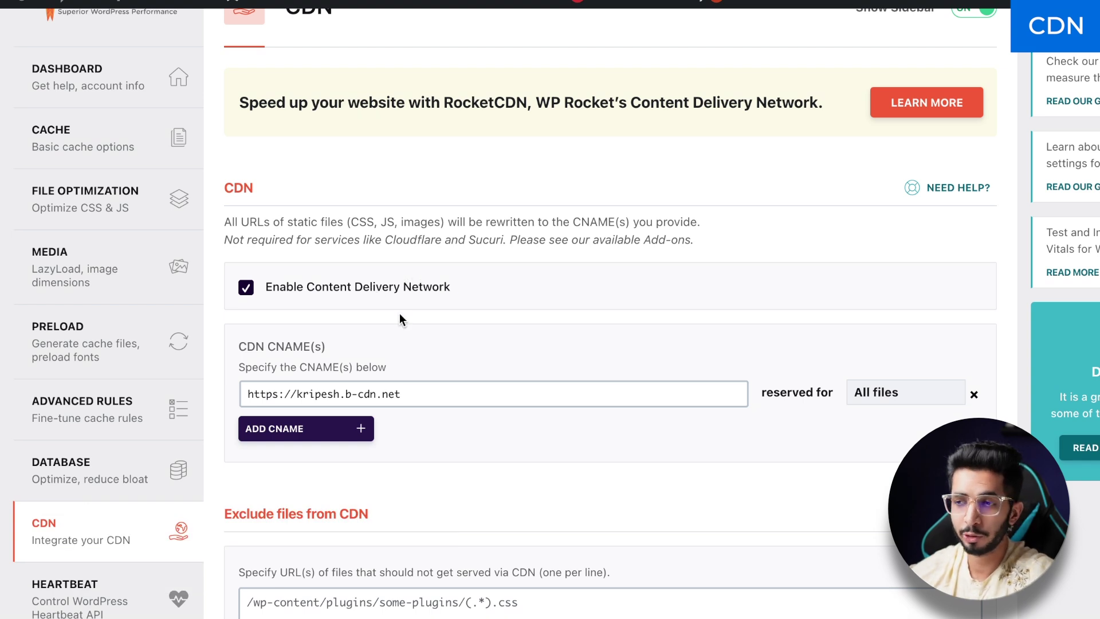
scroll(284, 178, "down", 2)
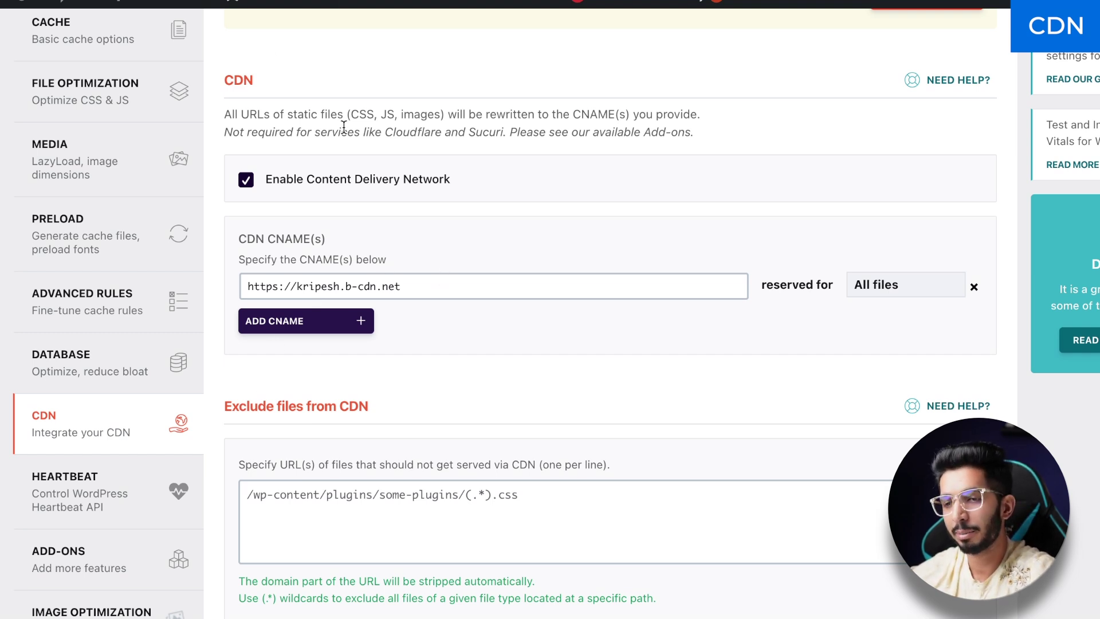
key("Return")
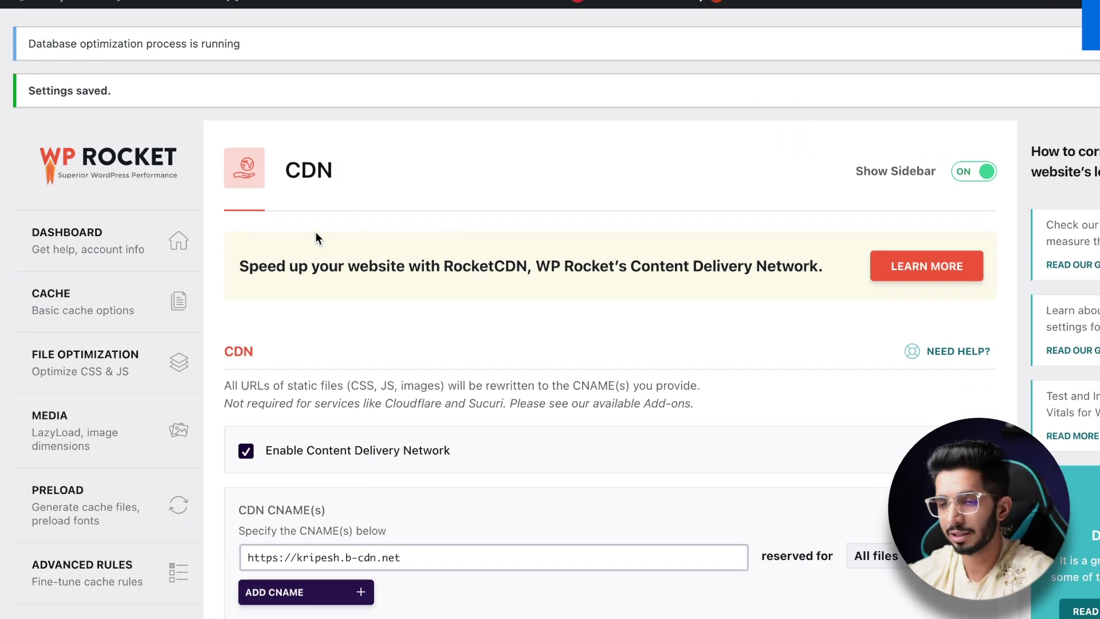
- Open the Heartbeat settings and view the activity choices for Behavior in backend without changing them
scroll(315, 231, "down", 5)
left_click(103, 449)
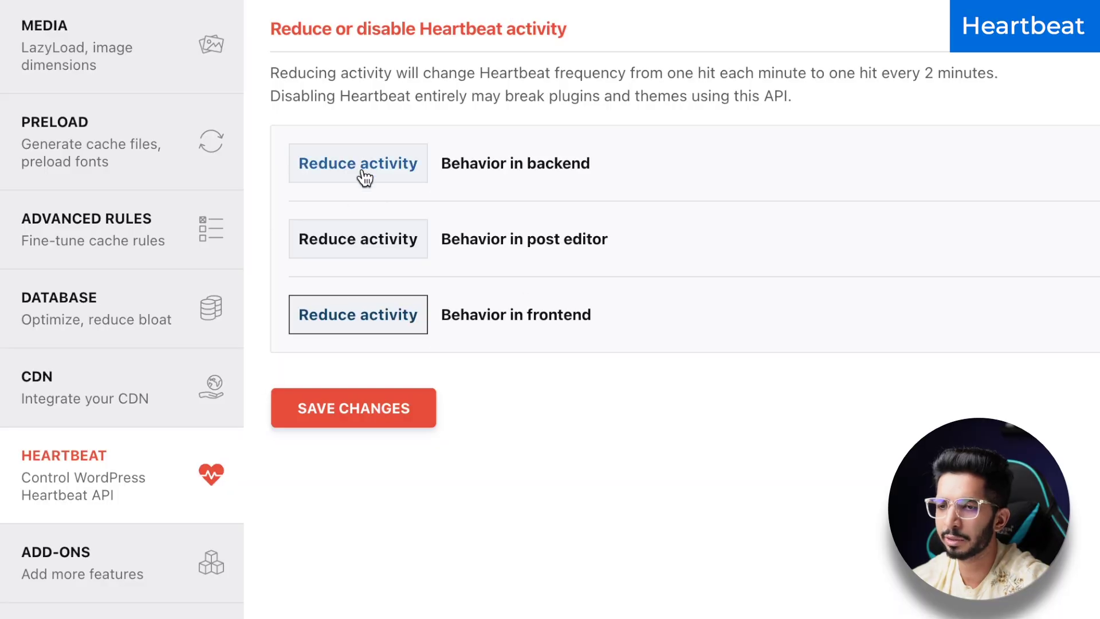
left_click(363, 172)
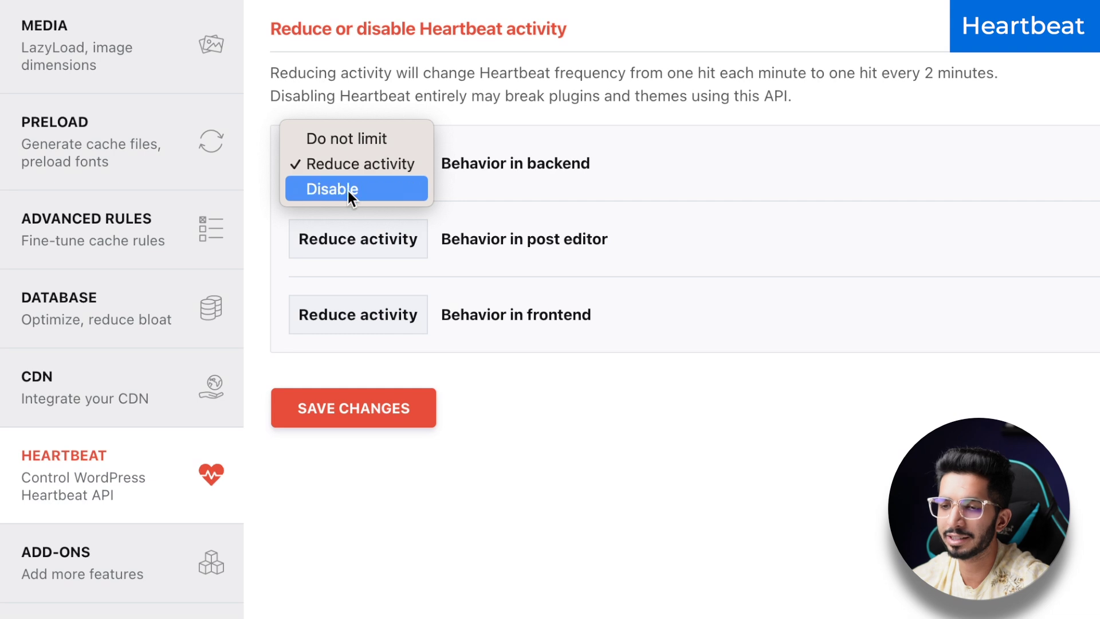
left_click(590, 95)
- Open the Add-ons settings and read the Varnish auto-purge and WebP Compatibility descriptions
scroll(103, 269, "down", 5)
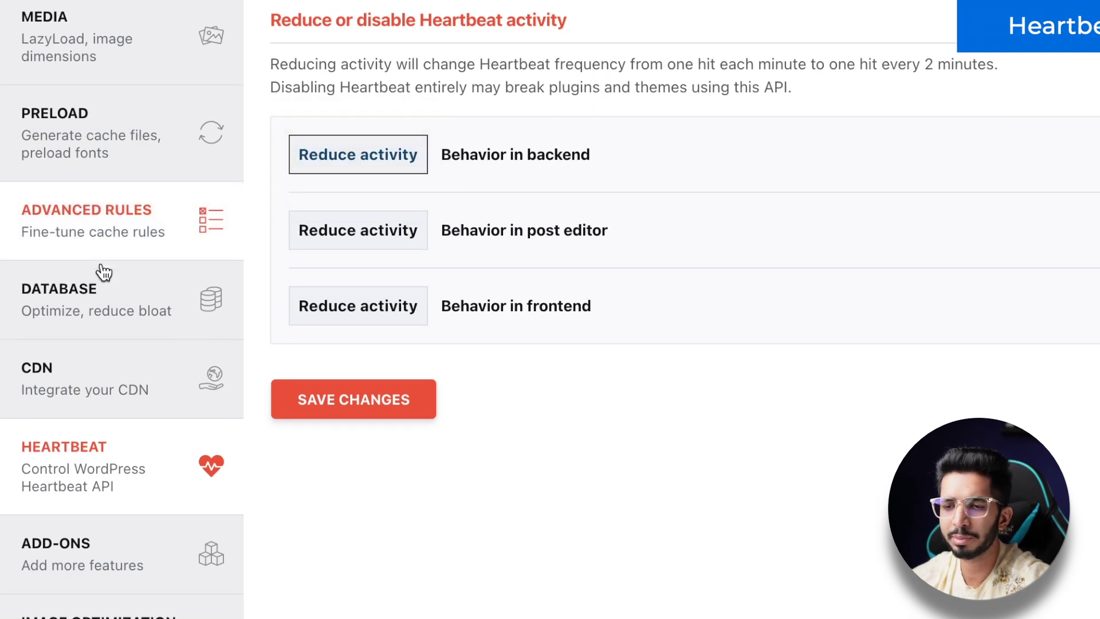
left_click(111, 319)
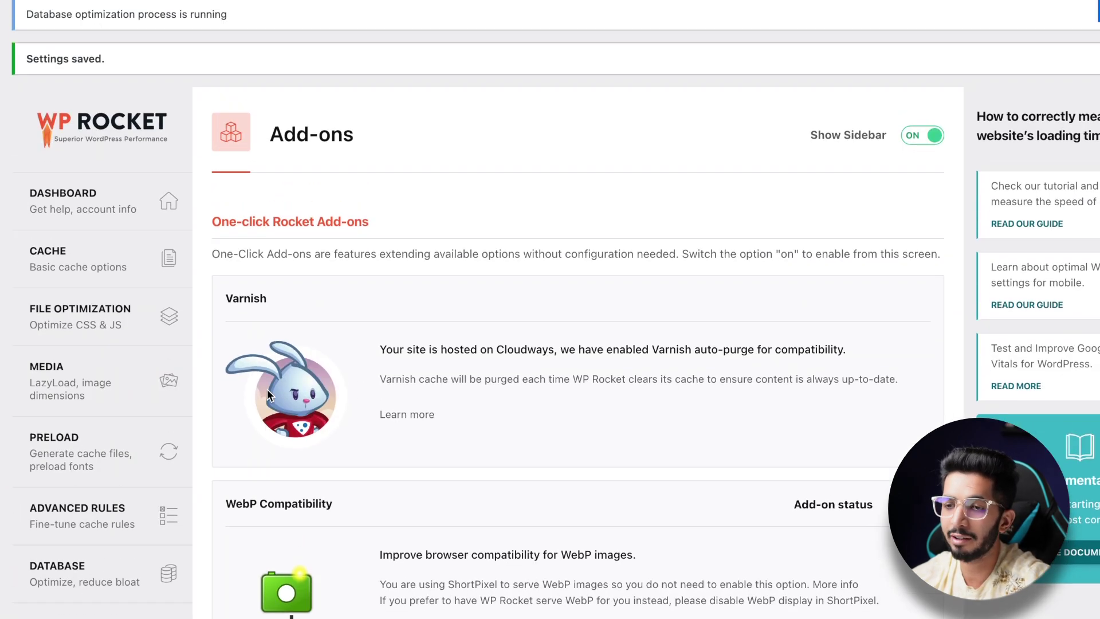
scroll(294, 270, "down", 4)
scroll(294, 270, "up", 3)
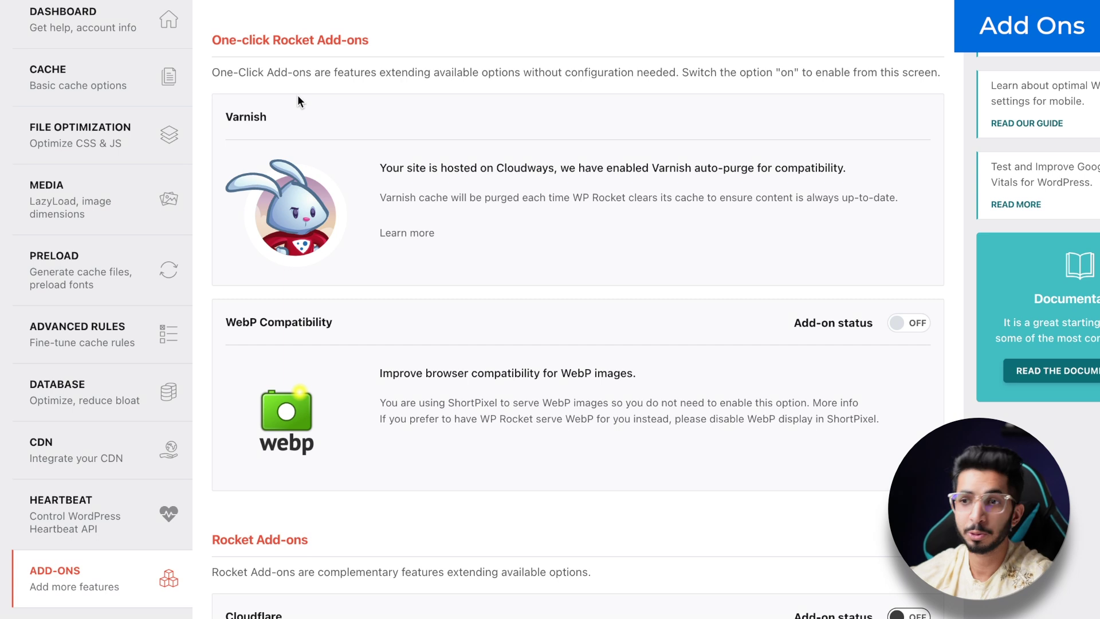
left_click_drag(404, 168, 549, 169)
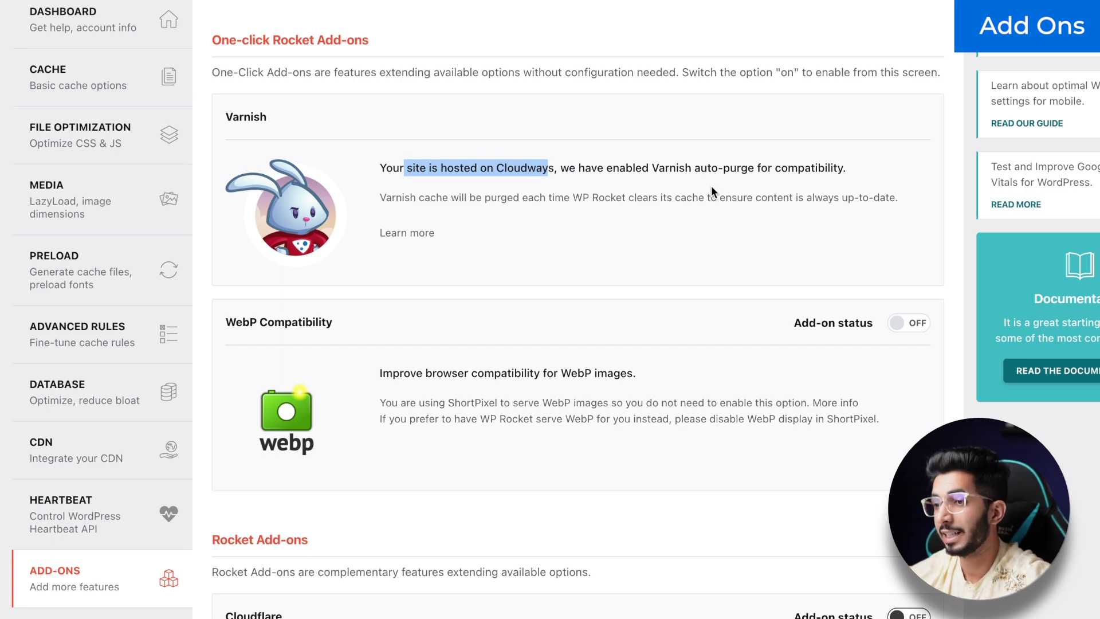
left_click_drag(730, 154, 770, 163)
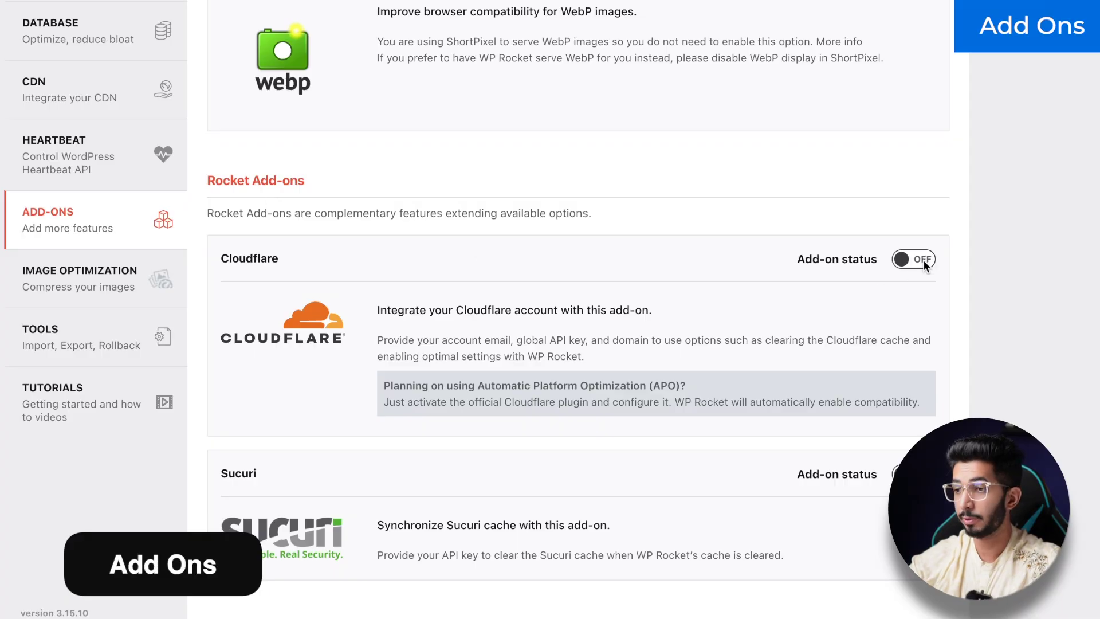
- Try the Cloudflare add-on by switching it on to reveal its options, and switch it off again
left_click(922, 261)
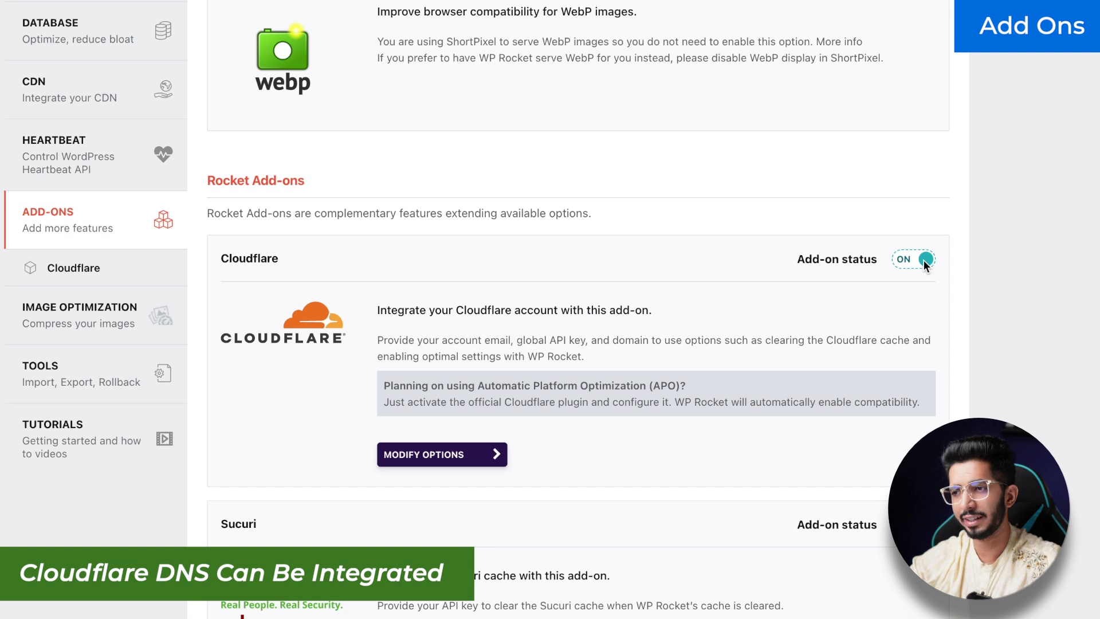
left_click(924, 263)
scroll(558, 352, "down", 1)
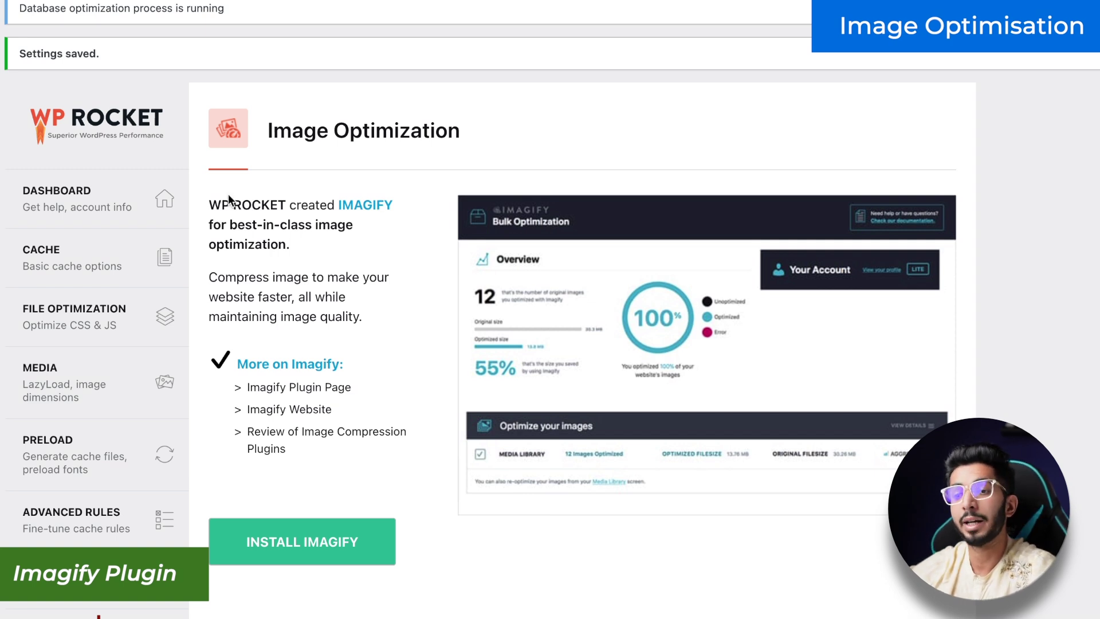
- Switch to the laptop travel bags article and skim it, and view the Lightning Blogs course page
key("ctrl+Up")
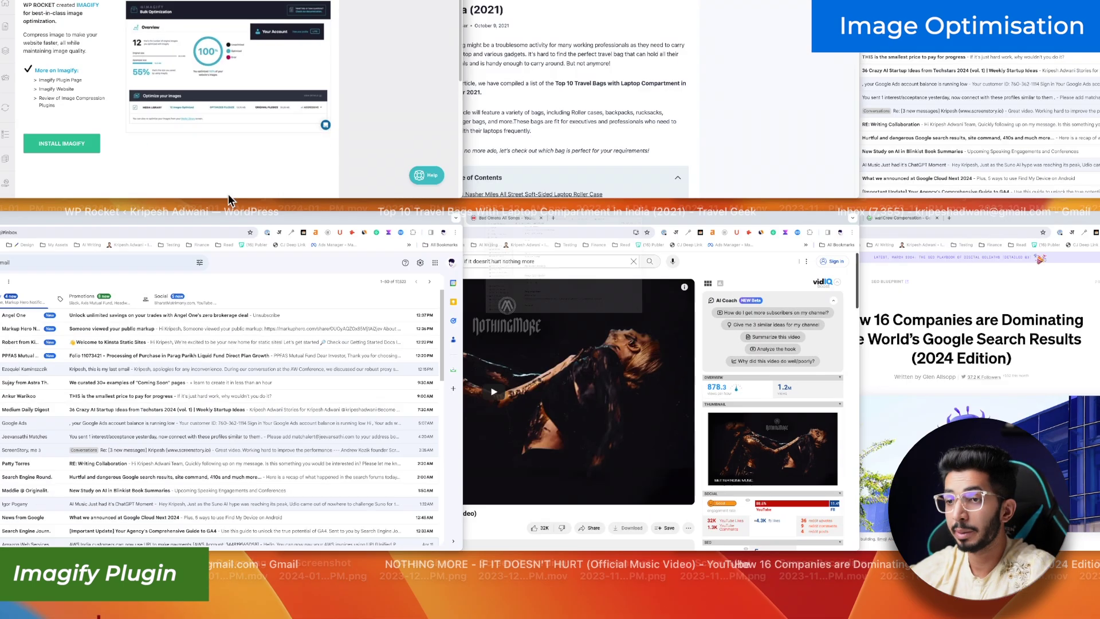
left_click(531, 7)
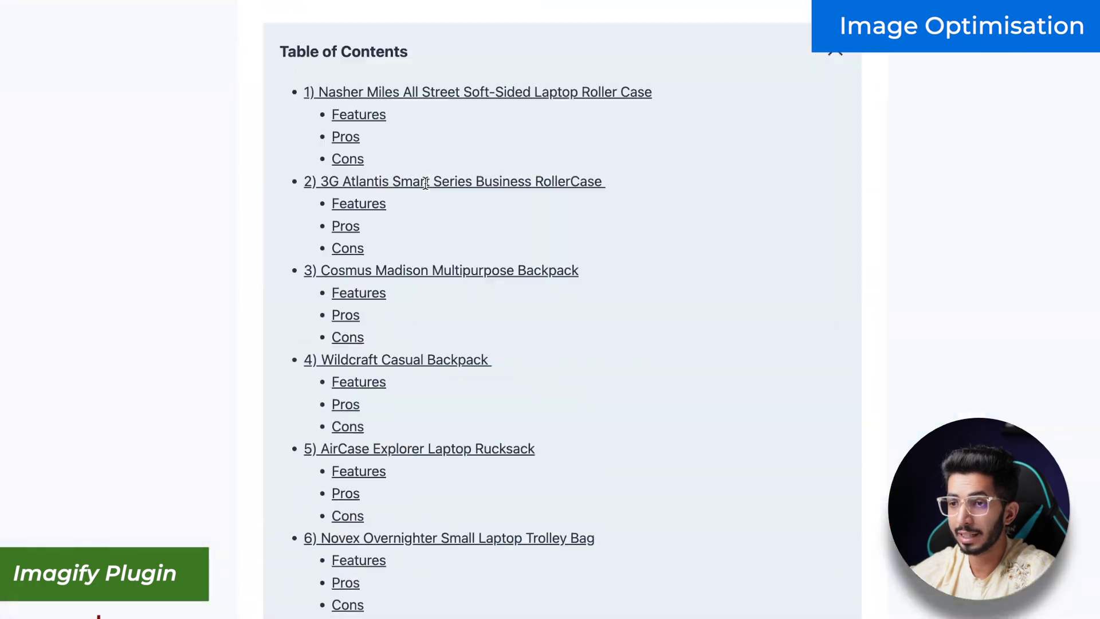
scroll(426, 182, "down", 20)
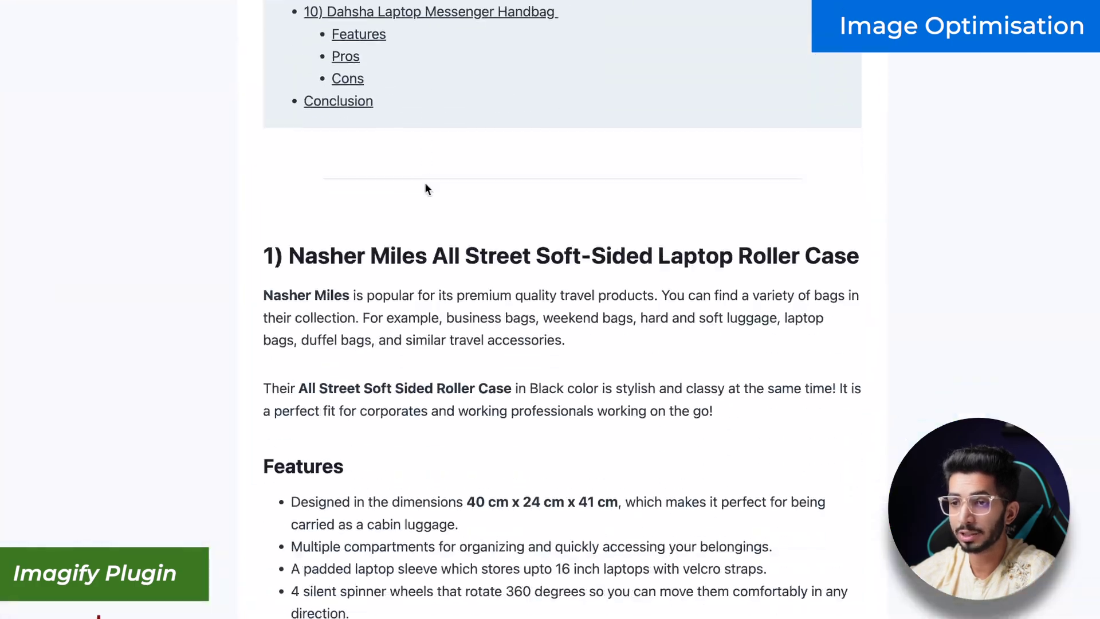
scroll(424, 182, "up", 20)
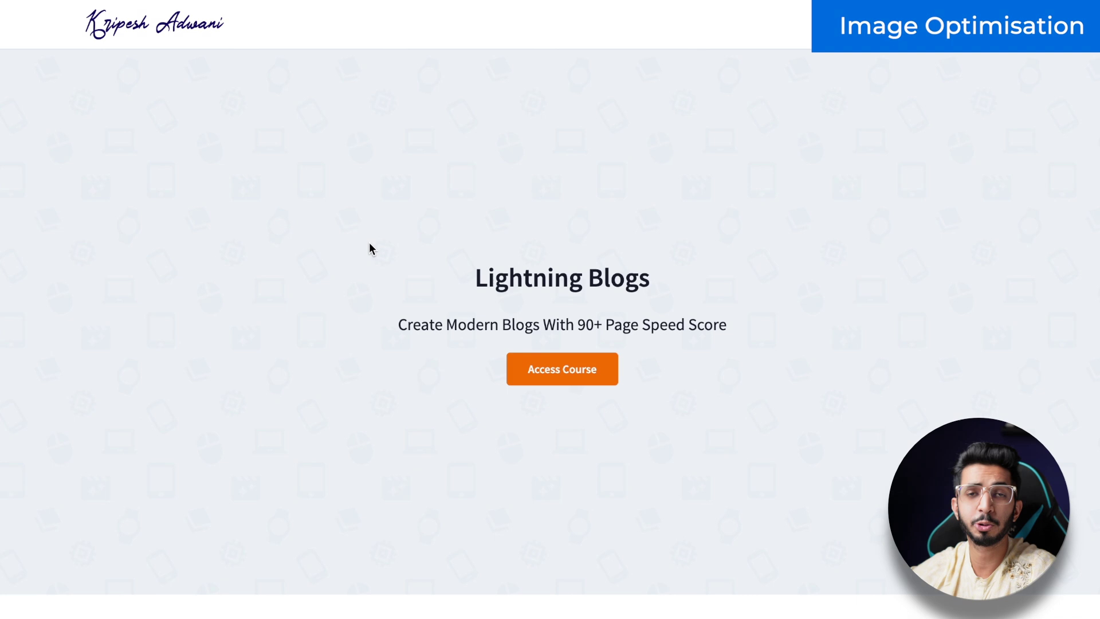
scroll(369, 248, "down", 1)
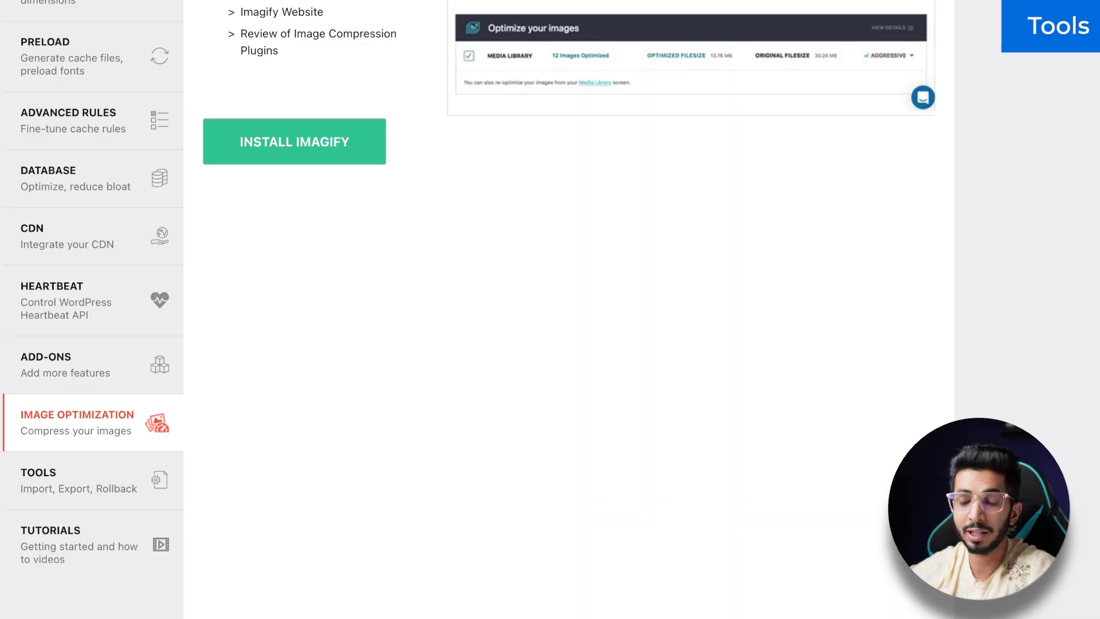
- Open the Tools settings, download a backup file of the settings, and examine the Import settings section
left_click(49, 462)
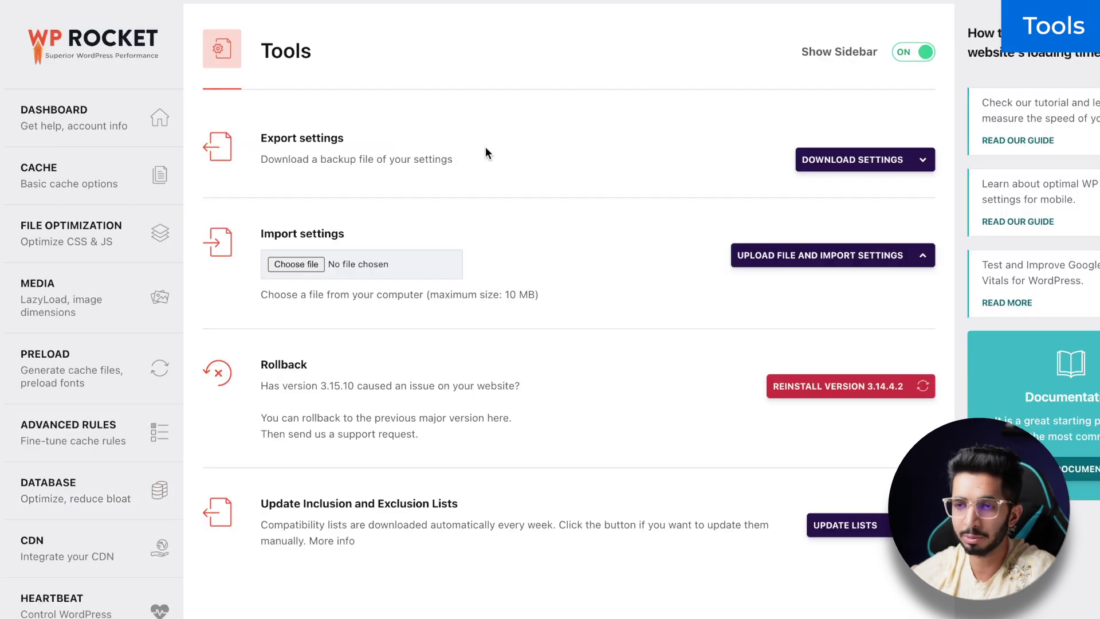
scroll(485, 148, "down", 1)
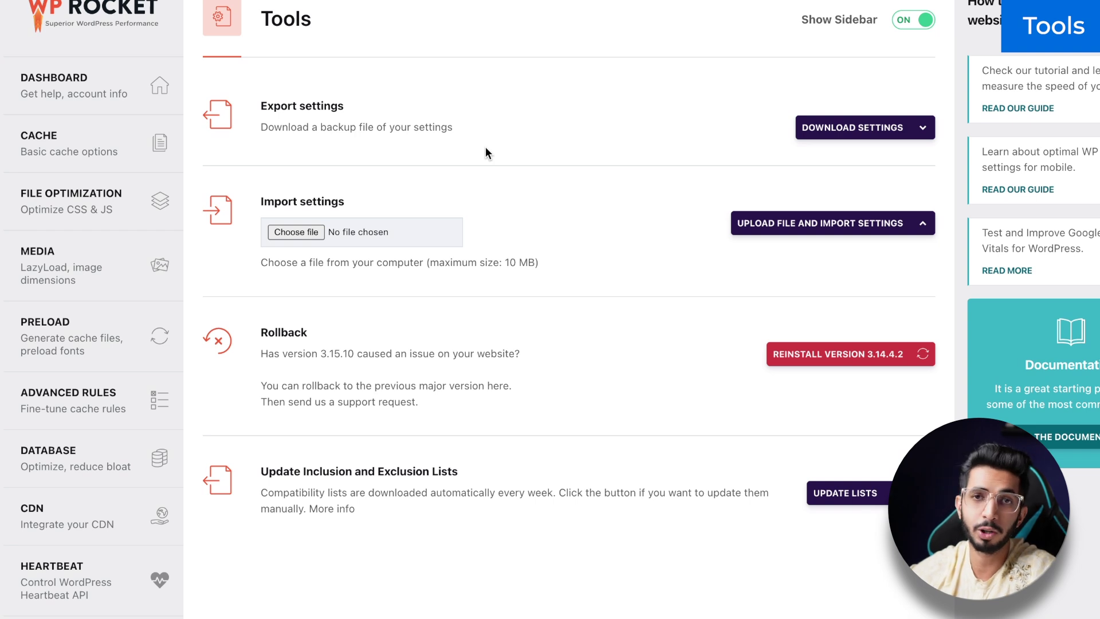
scroll(485, 148, "up", 1)
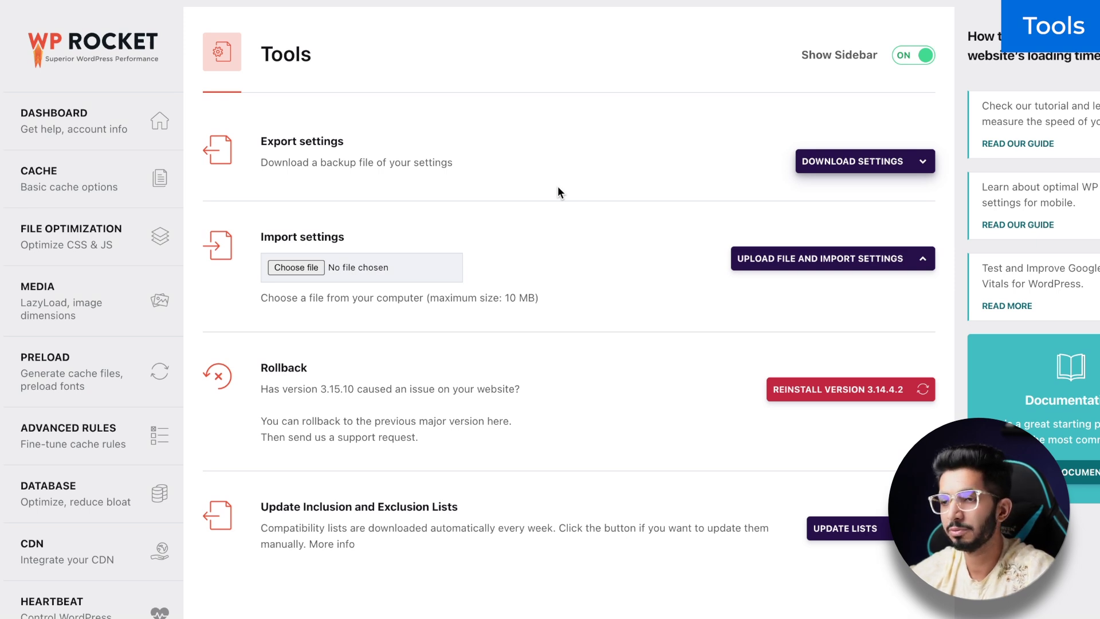
scroll(575, 160, "down", 1)
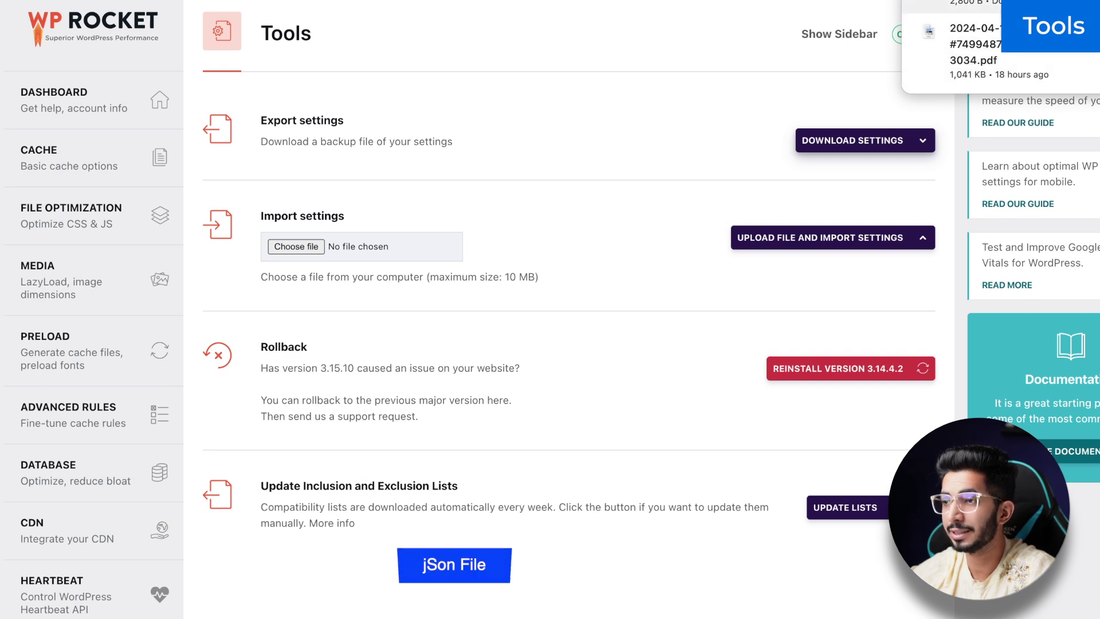
left_click_drag(273, 215, 297, 216)
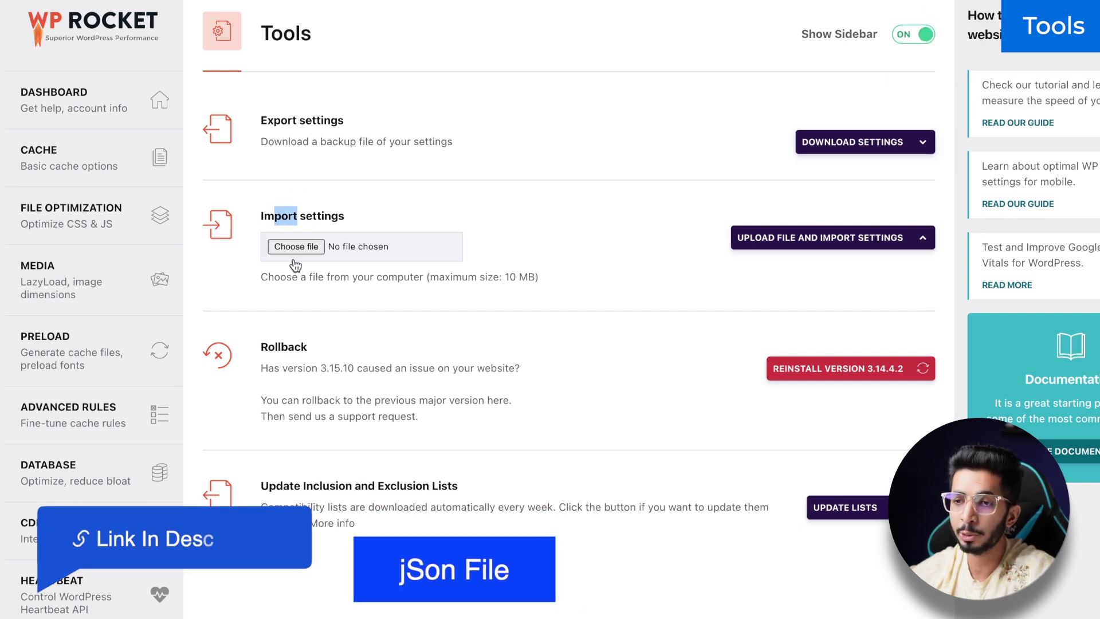